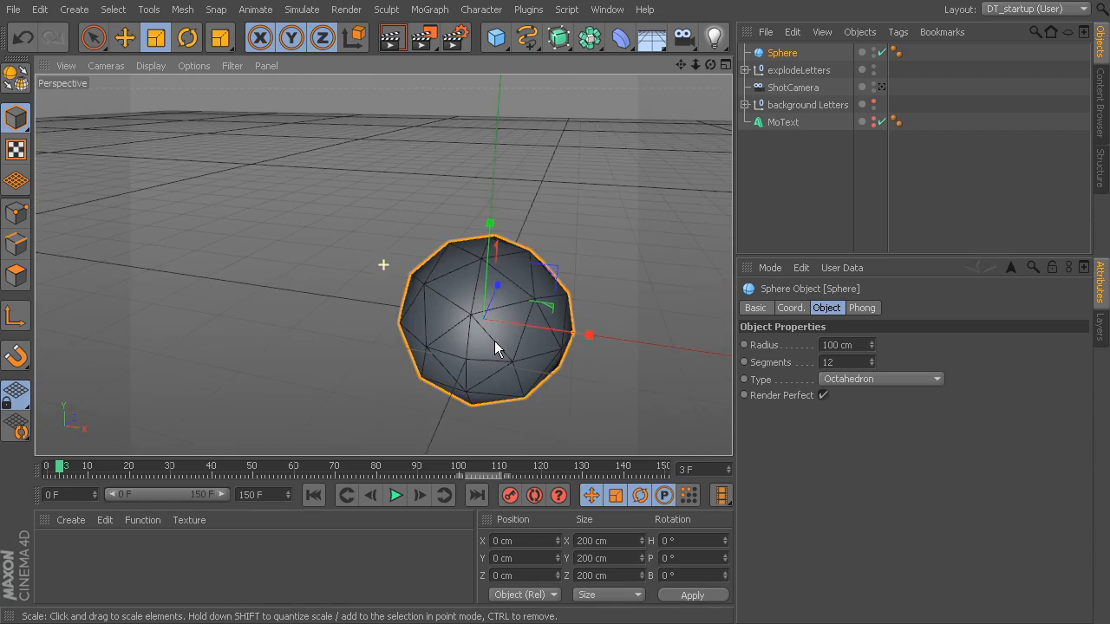
left_click(871, 366)
left_click(871, 365)
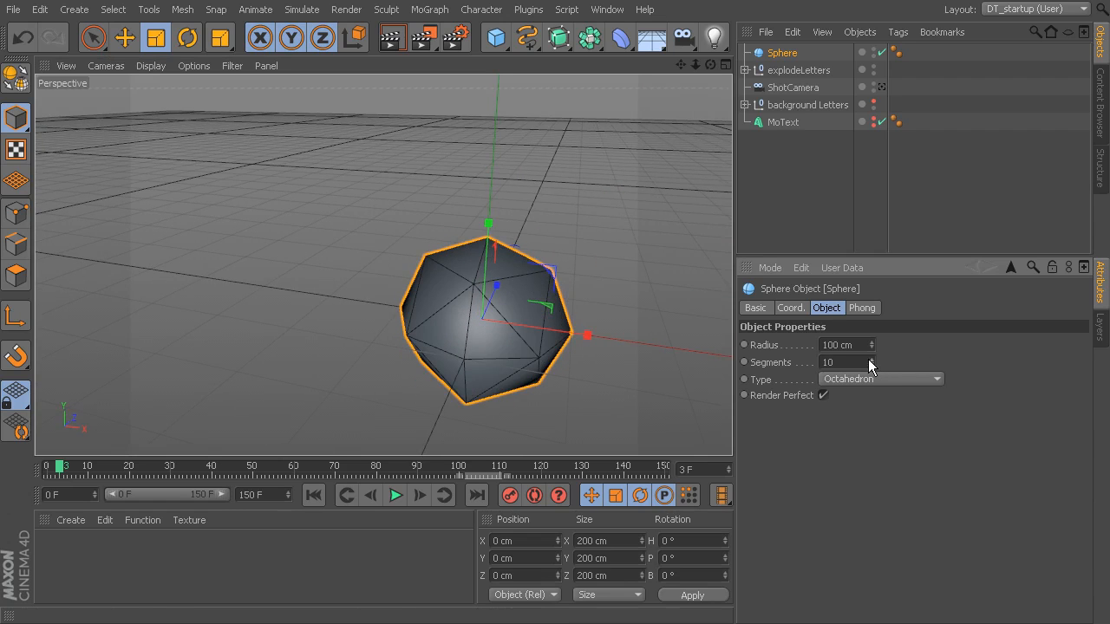
left_click(870, 358)
left_click(870, 359)
Make the sphere editable and move it into the exploded letter cluster, to about X -832, Y -230, Z -571 cm.
left_click_drag(653, 327, 232, 156, "alt")
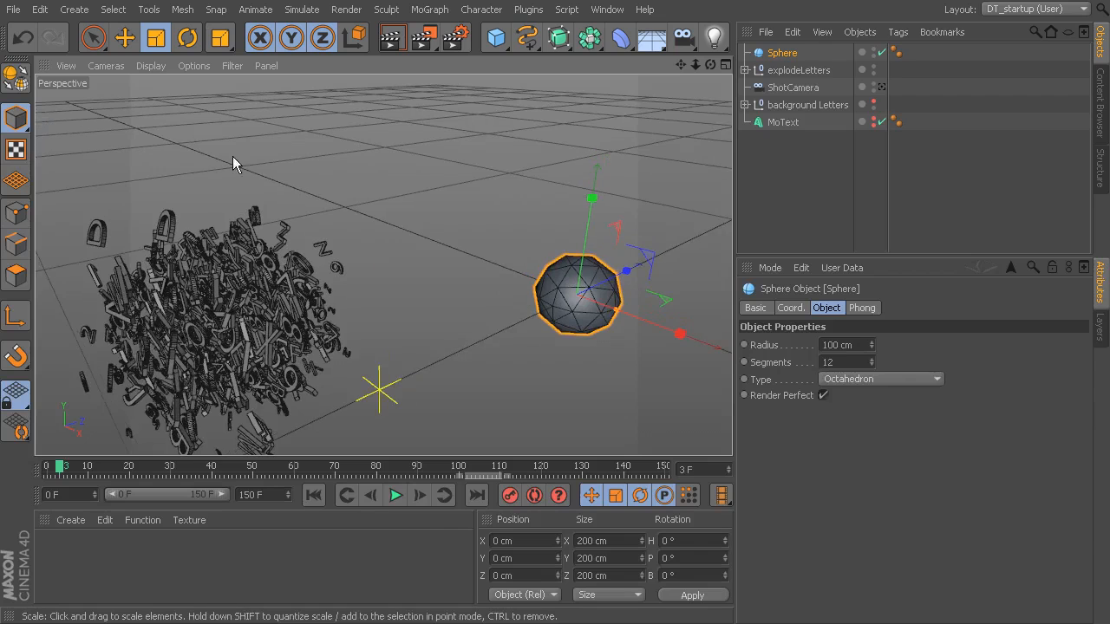
left_click(16, 78)
left_click(125, 37)
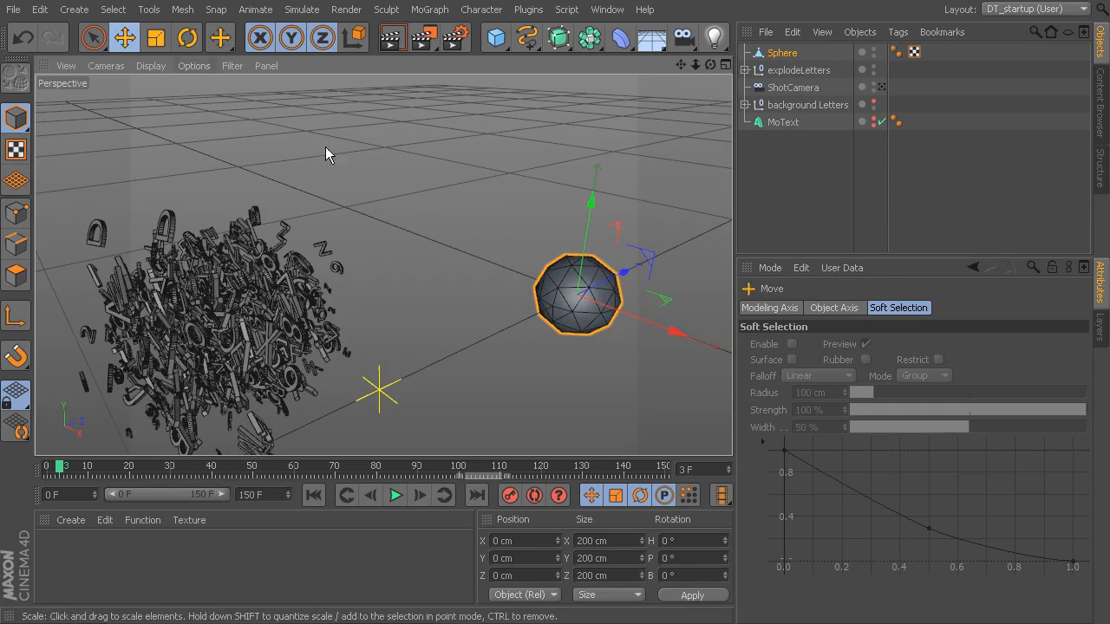
left_click_drag(679, 335, 434, 246)
left_click_drag(371, 120, 314, 342)
left_click_drag(236, 299, 236, 223)
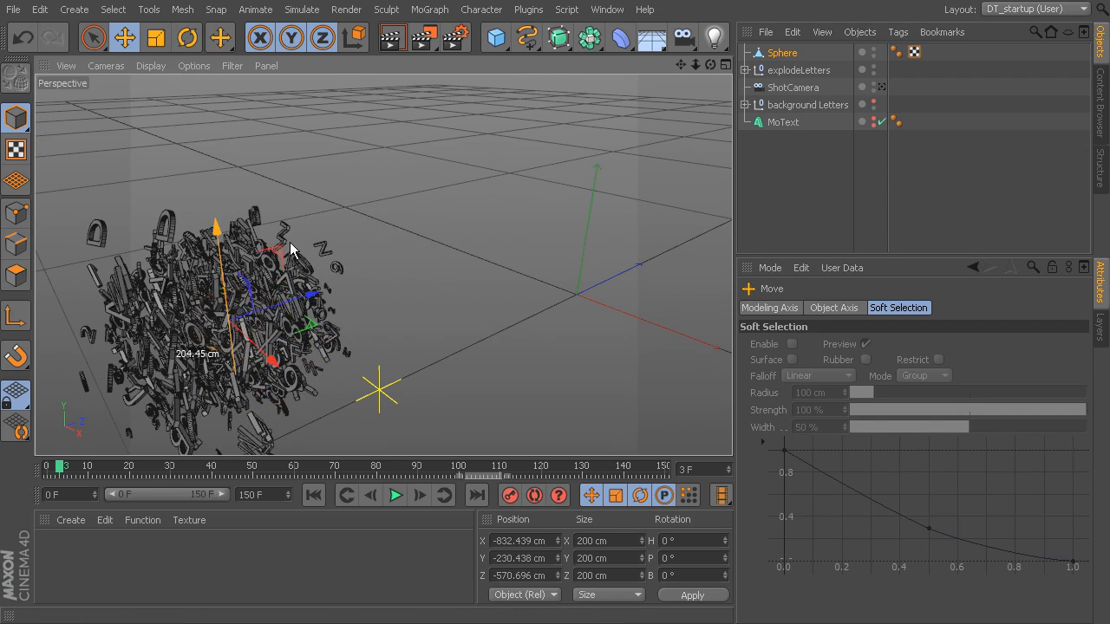
Shift the sphere along X to about -800 cm, closer to the middle of the letter cluster.
key("s")
left_click_drag(545, 300, 523, 258, "alt")
right_click_drag(522, 258, 408, 260, "alt")
left_click_drag(408, 260, 541, 285, "alt")
left_click_drag(637, 274, 659, 283)
Fine-tune the sphere to the centre of the letter cluster, at about X -786, Y -206, Z -611 cm.
right_click_drag(581, 293, 559, 299, "alt")
left_click_drag(607, 344, 635, 300, "alt")
middle_click_drag(635, 299, 555, 325, "alt")
left_click_drag(555, 325, 531, 331, "alt")
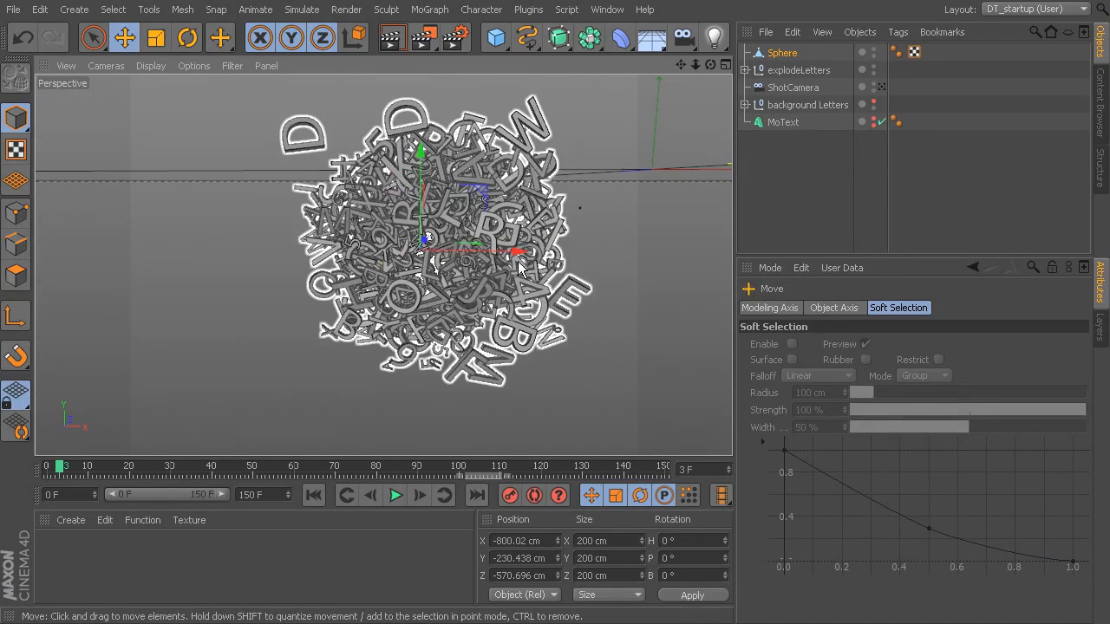
left_click_drag(521, 253, 450, 251)
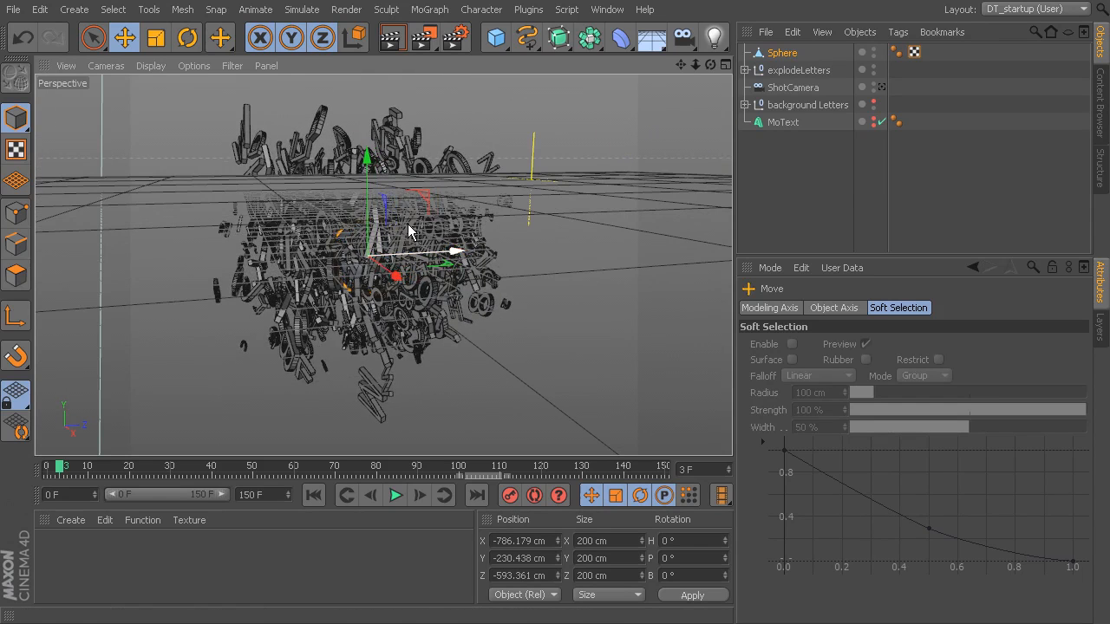
left_click_drag(370, 162, 368, 154)
left_click_drag(457, 244, 450, 244)
Add a MoGraph Extrude deformer and make it a child of the Sphere object.
left_click_drag(672, 303, 417, 305, "alt")
right_click_drag(556, 328, 602, 319, "alt")
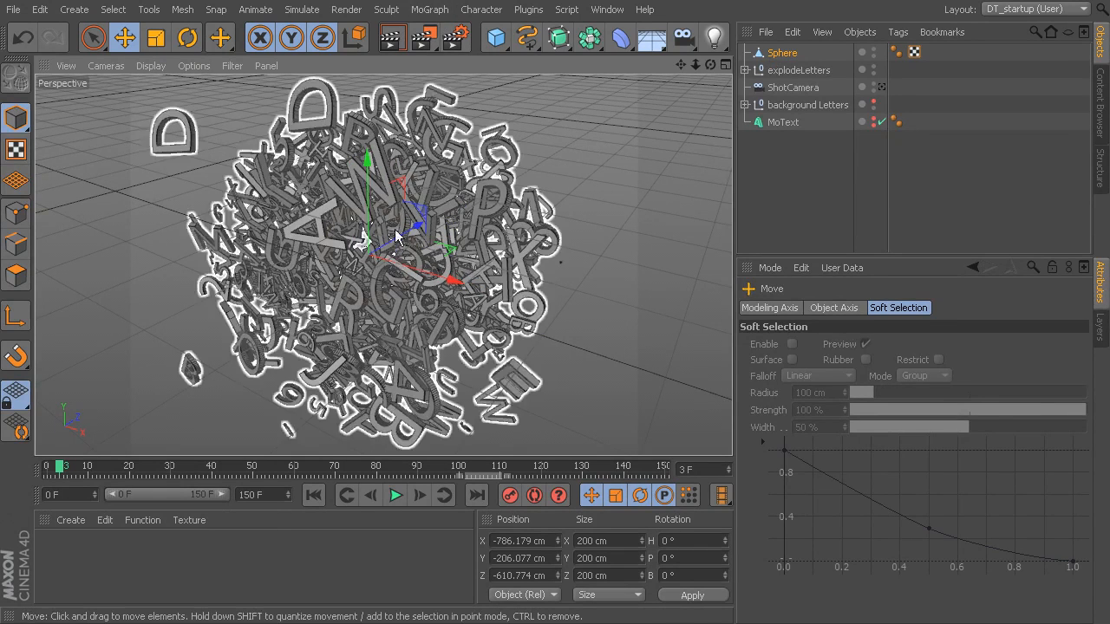
left_click(430, 9)
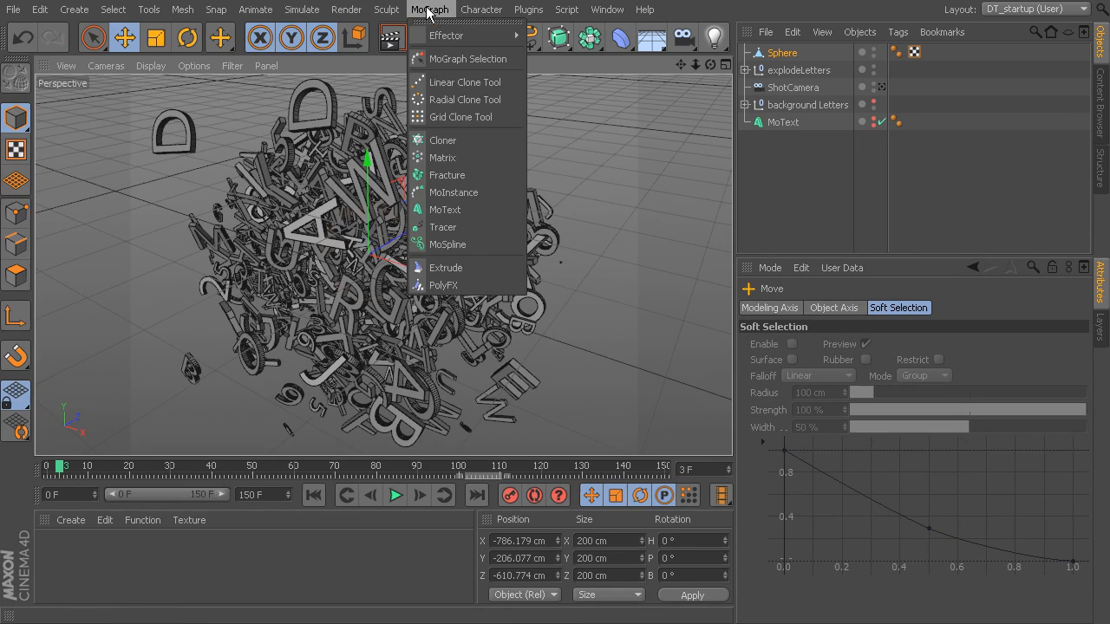
left_click(488, 268)
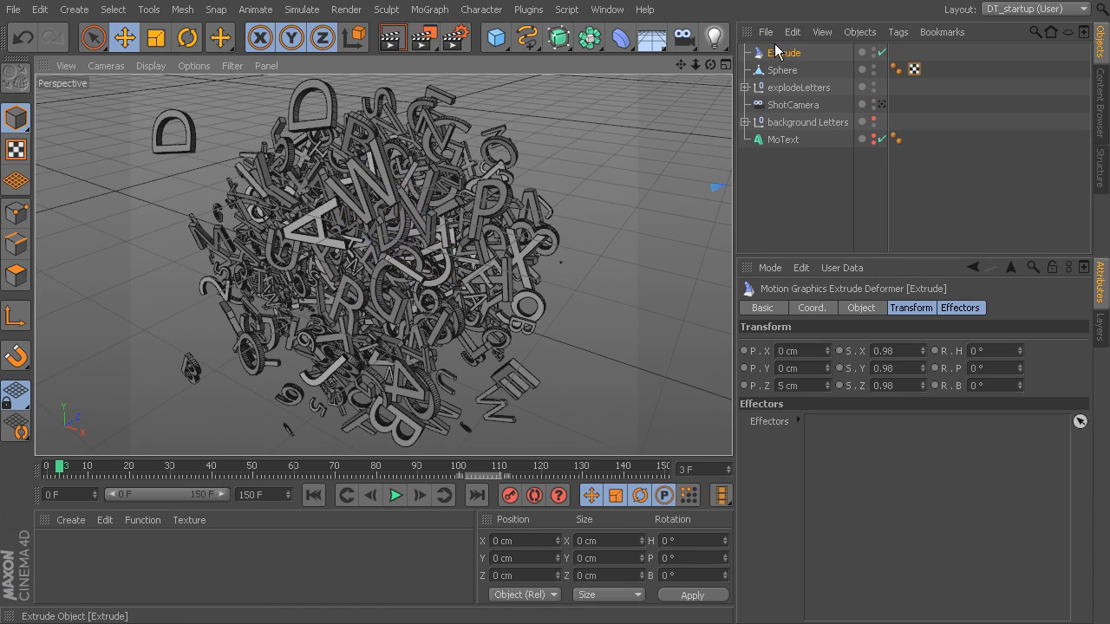
left_click_drag(794, 59, 805, 72)
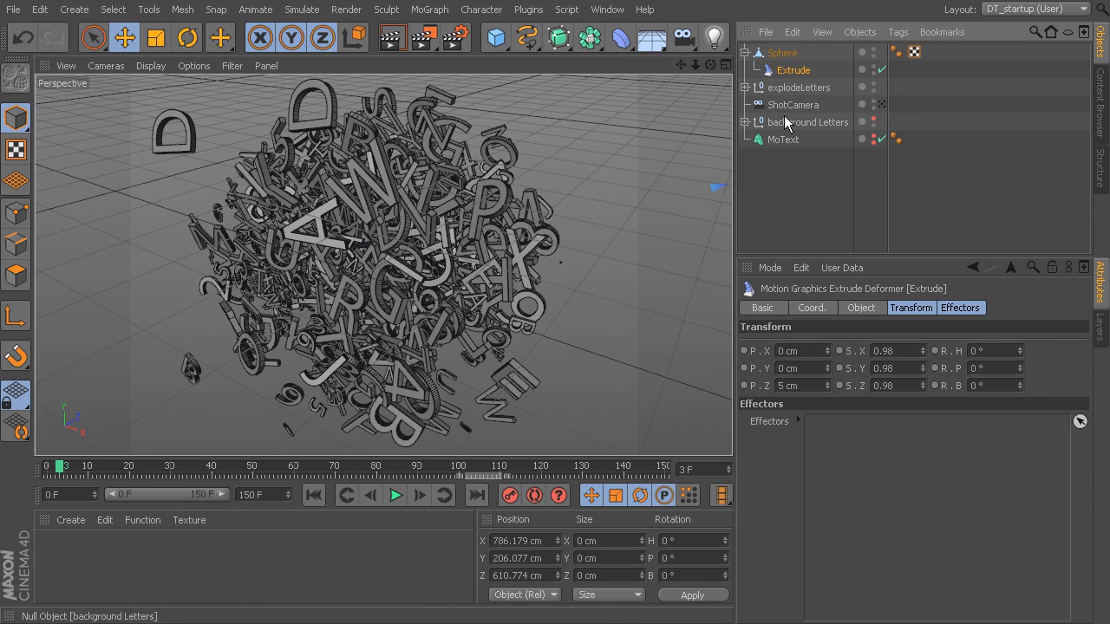
Hide explodeLetters in the viewport and raise the Extrude deformer's P.Z to 109 cm.
left_click(874, 85)
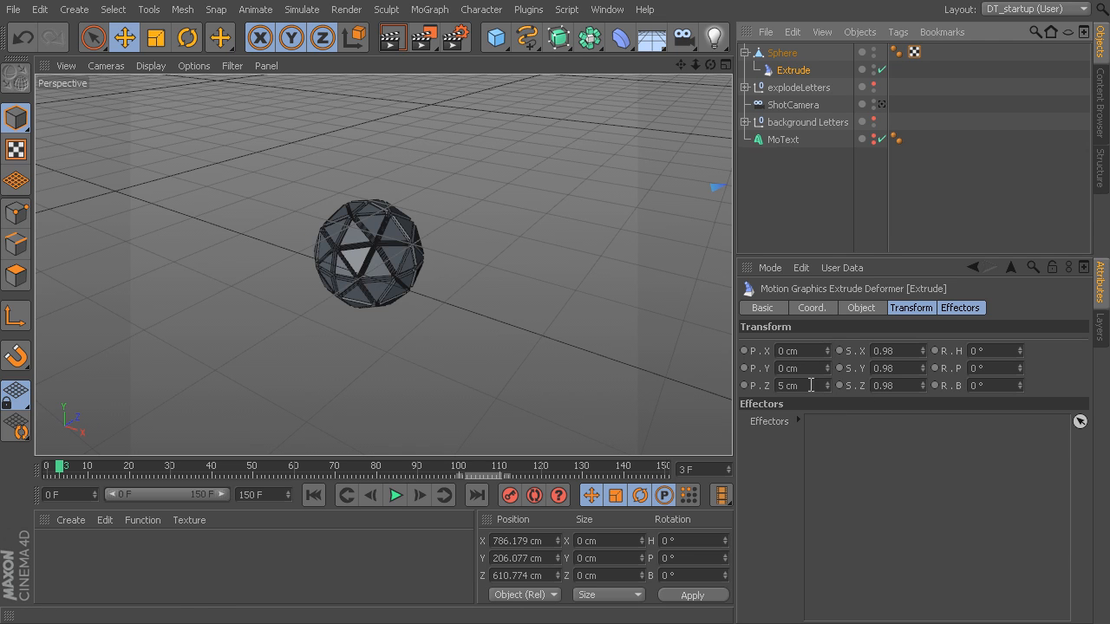
left_click_drag(825, 386, 839, 288)
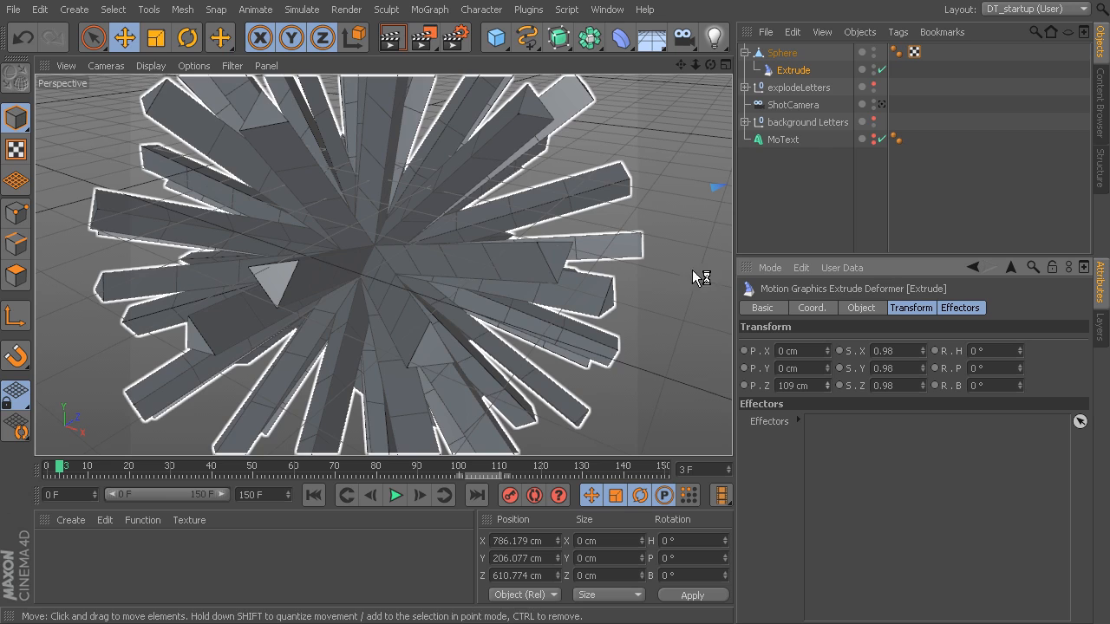
left_click(862, 308)
left_click(882, 370)
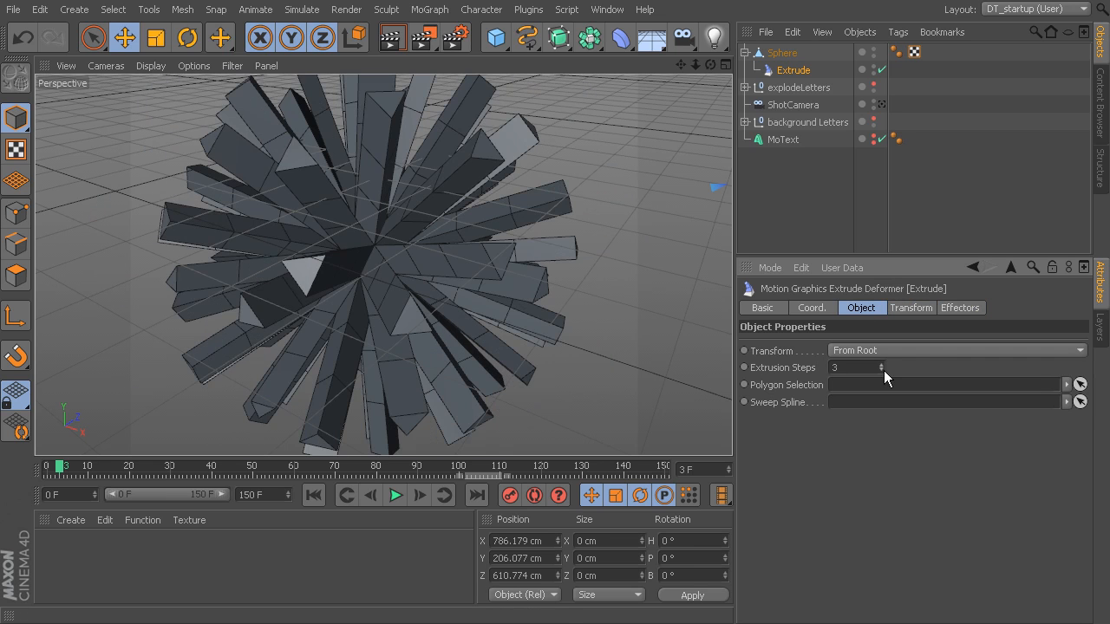
left_click(882, 371)
left_click(883, 364)
left_click(884, 363)
left_click(904, 309)
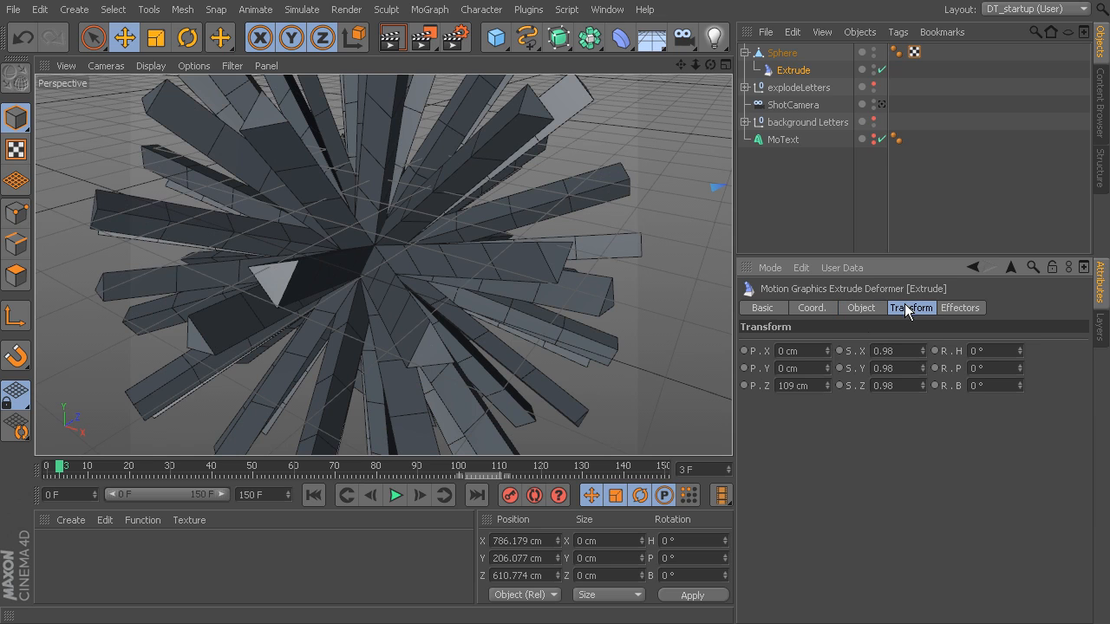
left_click_drag(827, 349, 815, 386)
Show explodeLetters in the viewport again and go to frame 4.
scroll(661, 291, "down", 2)
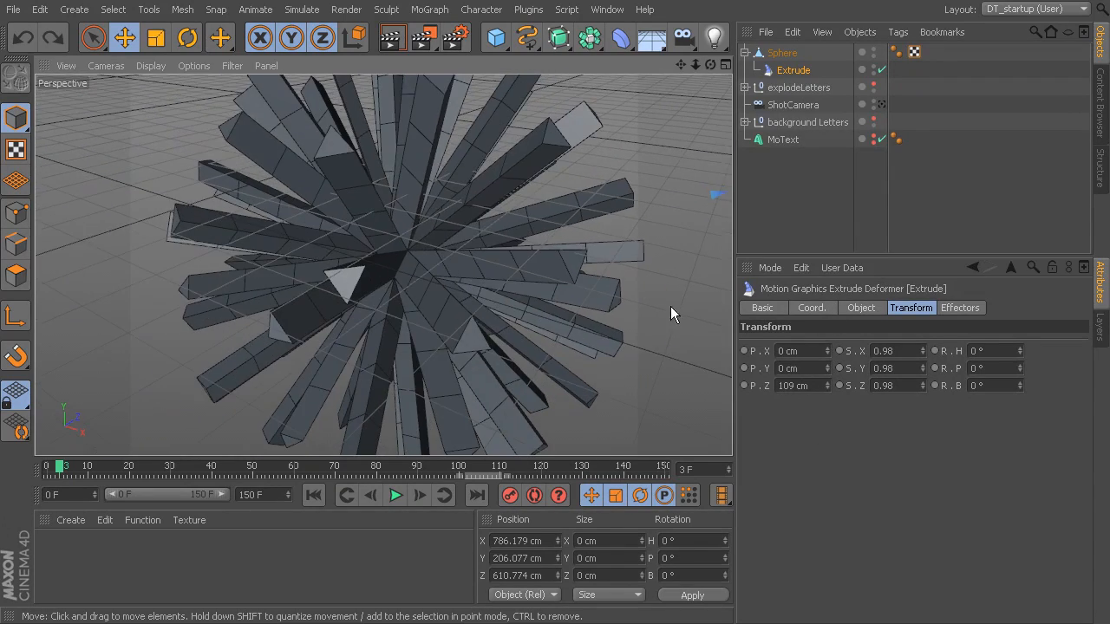
left_click_drag(572, 295, 579, 268, "alt")
middle_click_drag(579, 268, 538, 301, "alt")
right_click_drag(577, 296, 543, 295, "alt")
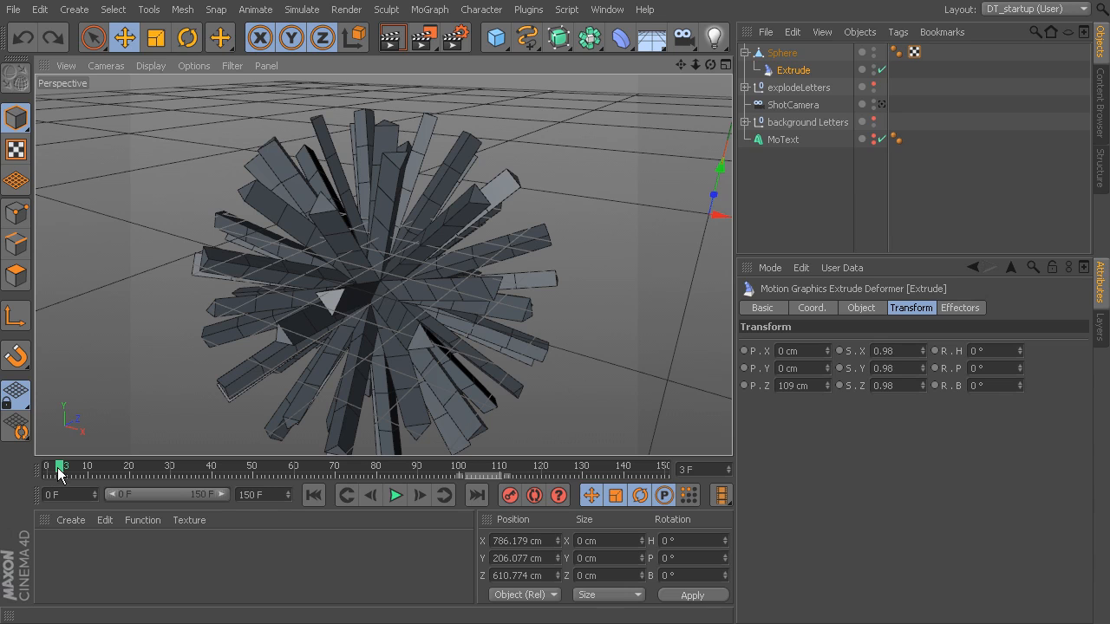
left_click(874, 84)
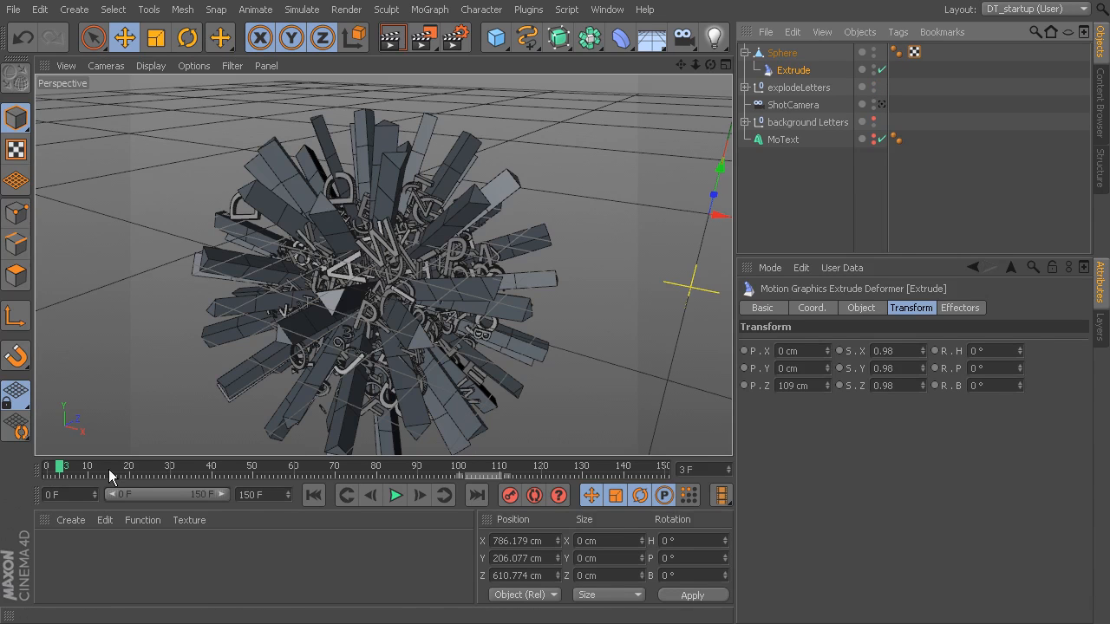
mouse_move(63, 472)
left_mouse_down()
mouse_move(40, 479)
mouse_move(63, 476)
left_mouse_up()
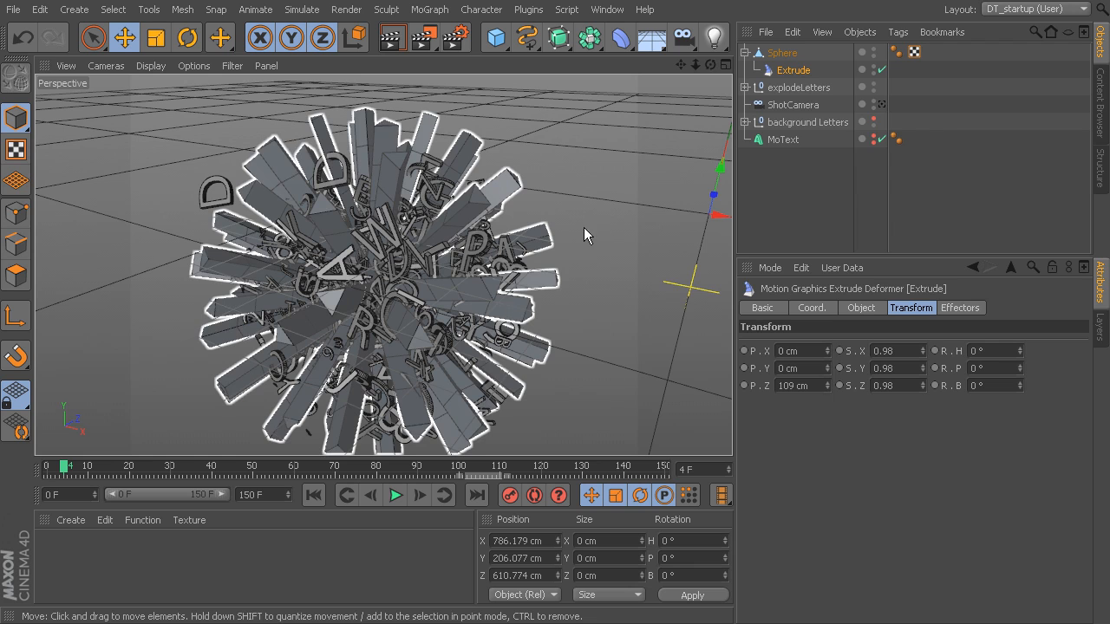
Scale the Sphere object down uniformly to about 150.6 cm so its spikes fit the letter cluster.
left_click(783, 53)
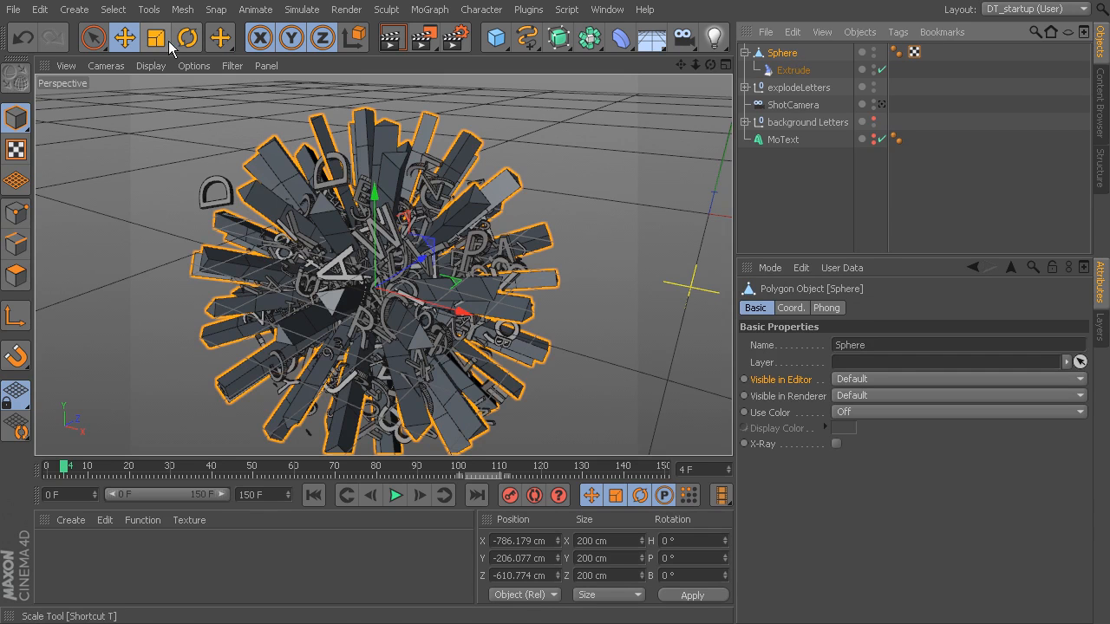
left_click(156, 37)
left_click_drag(404, 284, 250, 331)
Set the Extrude deformer's P.Z to about 109 cm and keyframe it at frame 4.
left_click(792, 71)
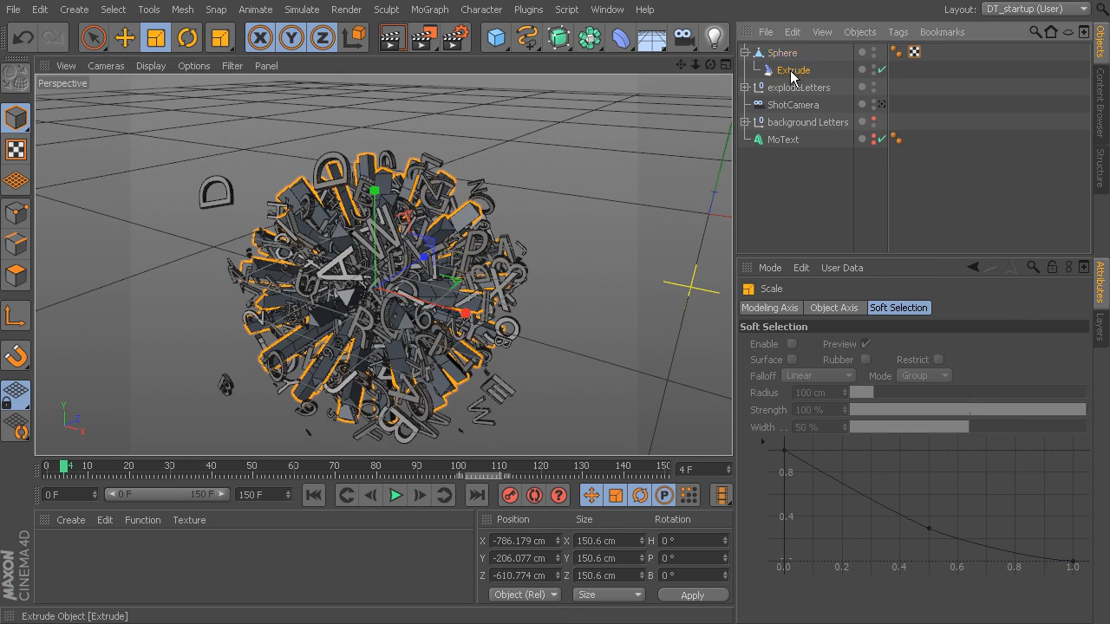
left_click(864, 308)
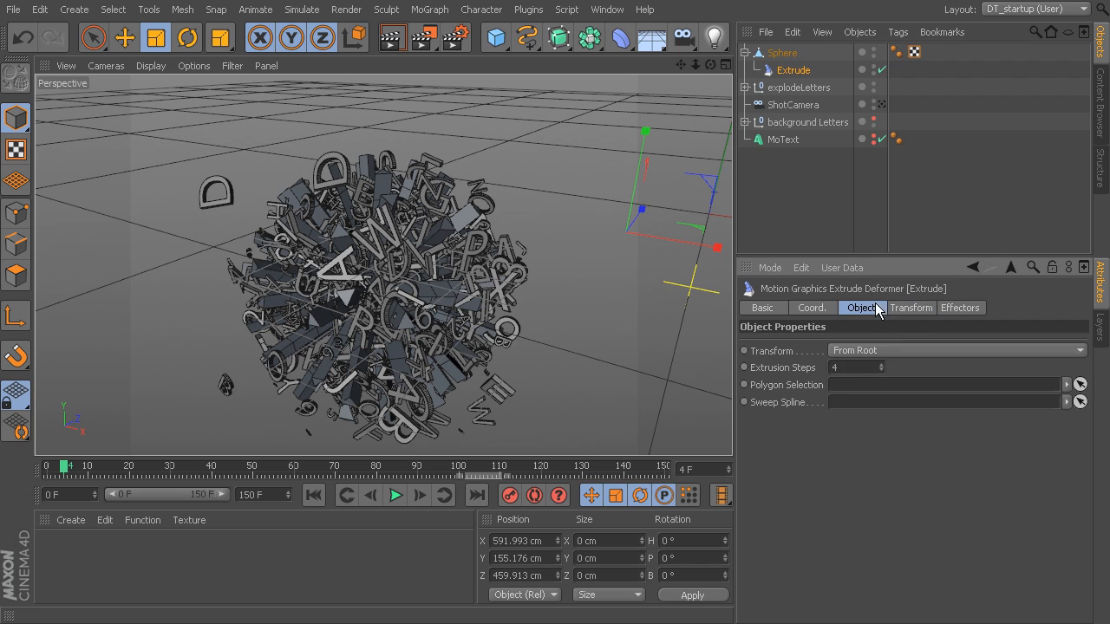
left_click(893, 308)
left_click(797, 73)
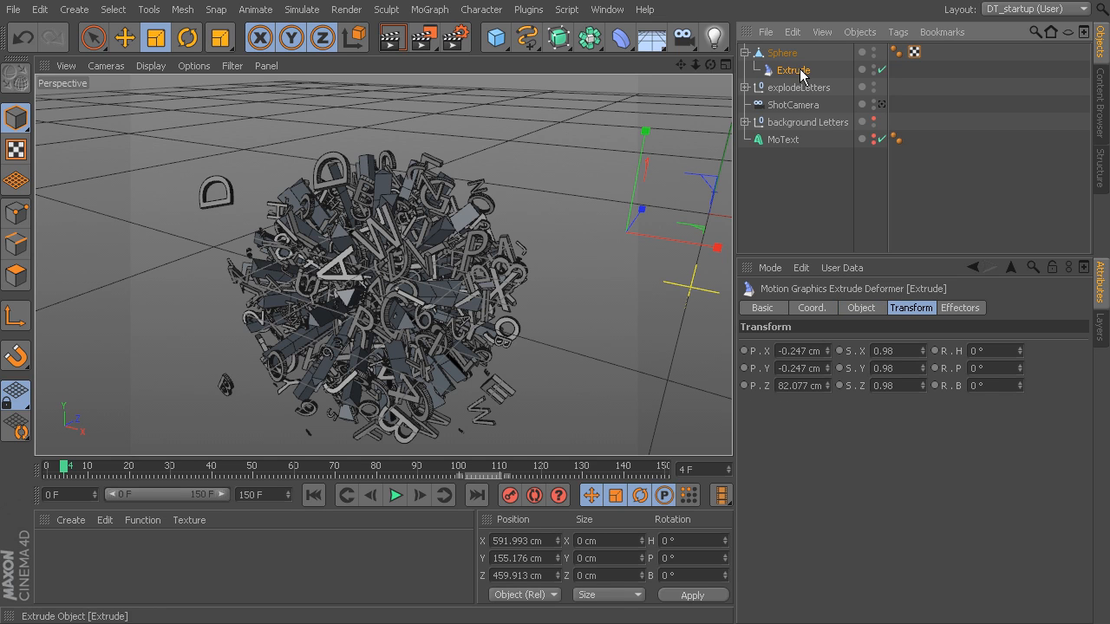
left_click_drag(831, 382, 830, 361)
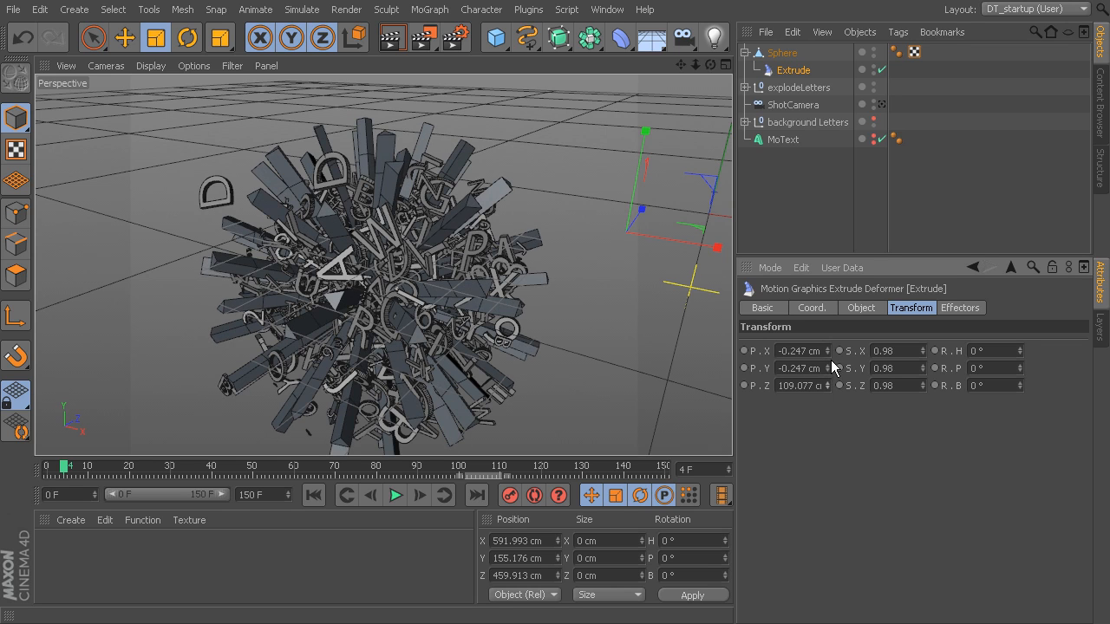
left_click(744, 385)
At frame 150, raise the Extrude deformer's P.Z to about 151 cm and keyframe it.
left_click_drag(62, 472, 676, 479)
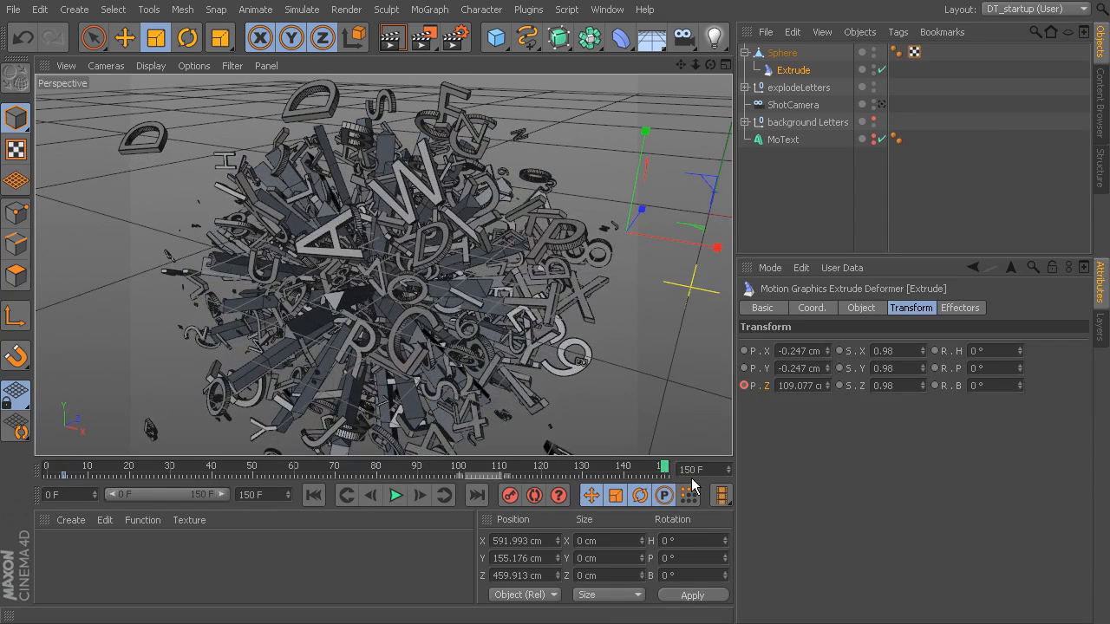
left_click_drag(827, 385, 841, 347)
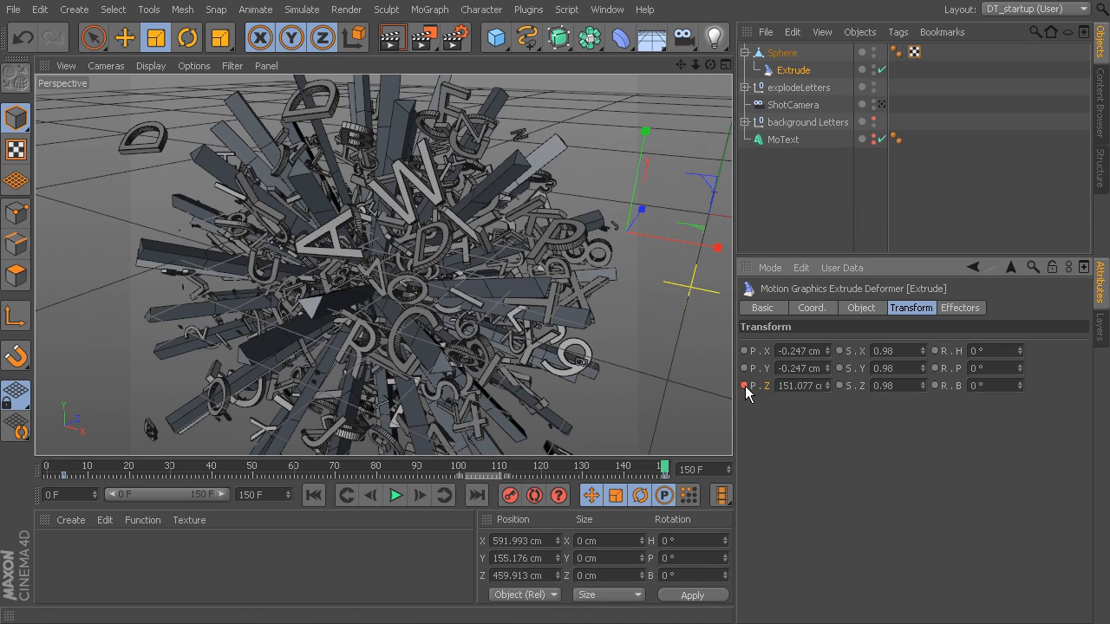
Play the animation from the start to check how the spikes grow among the letters.
left_click_drag(647, 469, 50, 469)
left_click(394, 495)
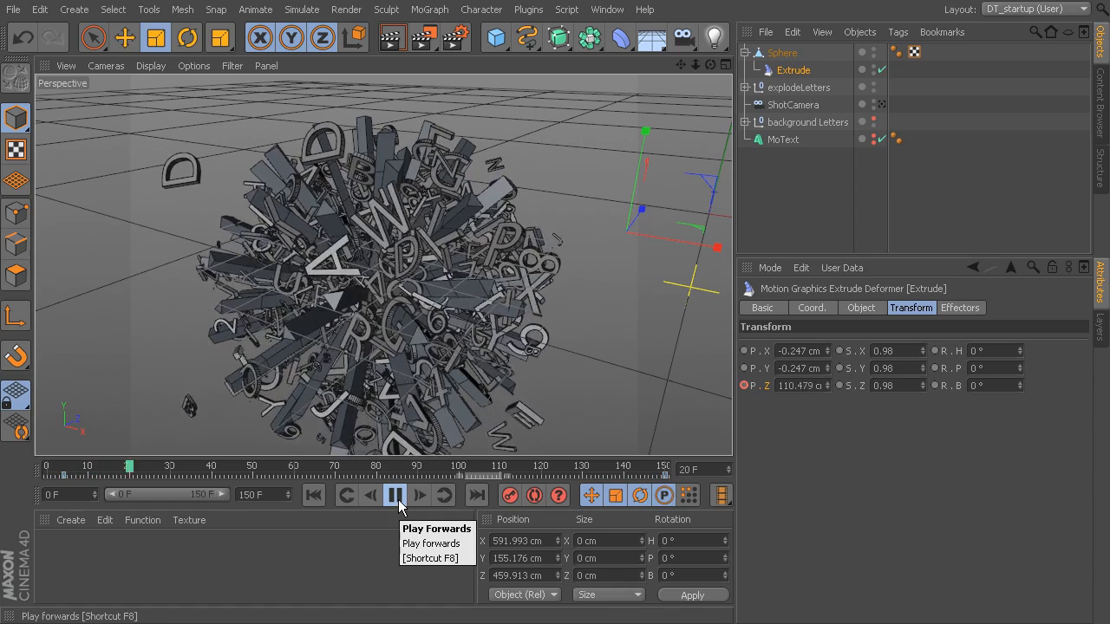
left_click(395, 495)
At frame 0, reduce the Extrude deformer's P.Z to about 2 cm, keyframe it, and check the first frames.
left_click_drag(371, 468, 26, 490)
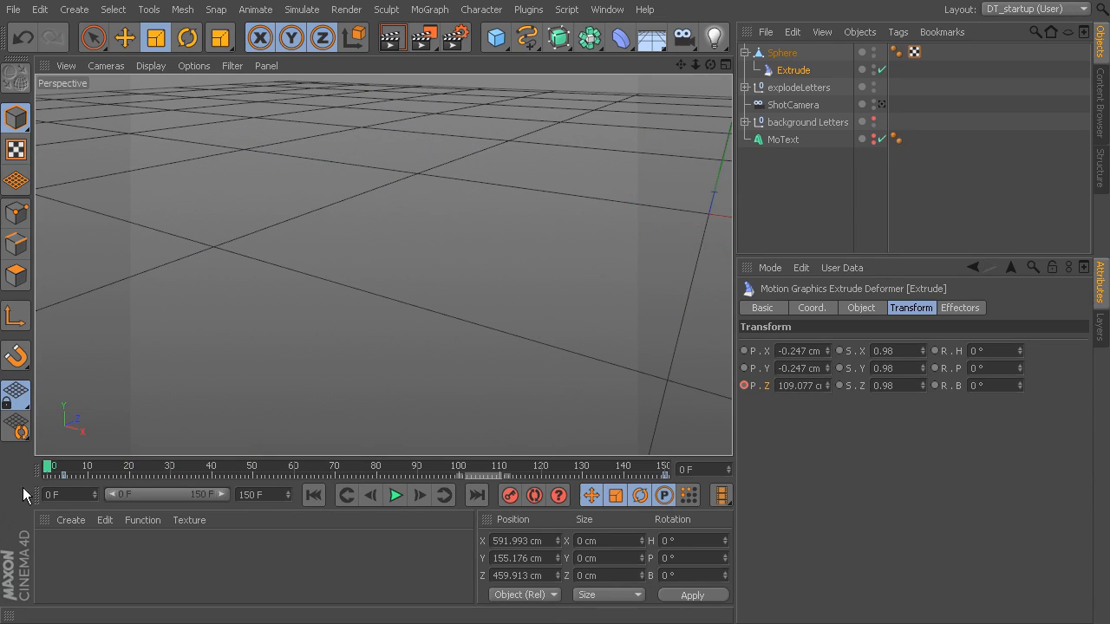
left_click_drag(827, 385, 814, 484)
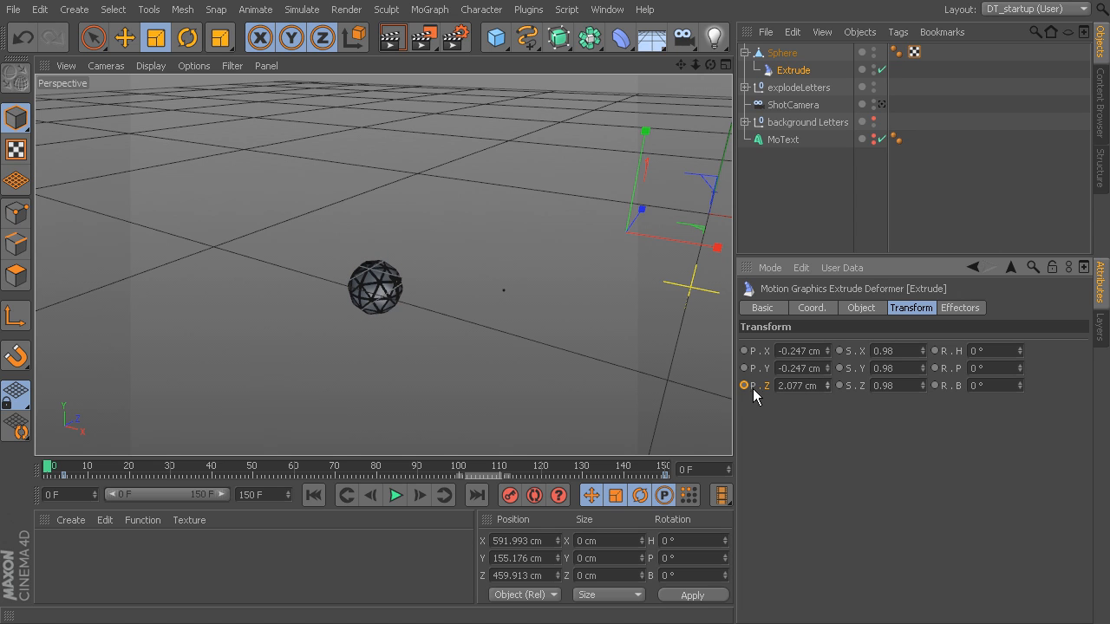
left_click(65, 472)
mouse_move(62, 473)
left_mouse_down()
mouse_move(49, 473)
mouse_move(94, 472)
mouse_move(49, 473)
left_mouse_up()
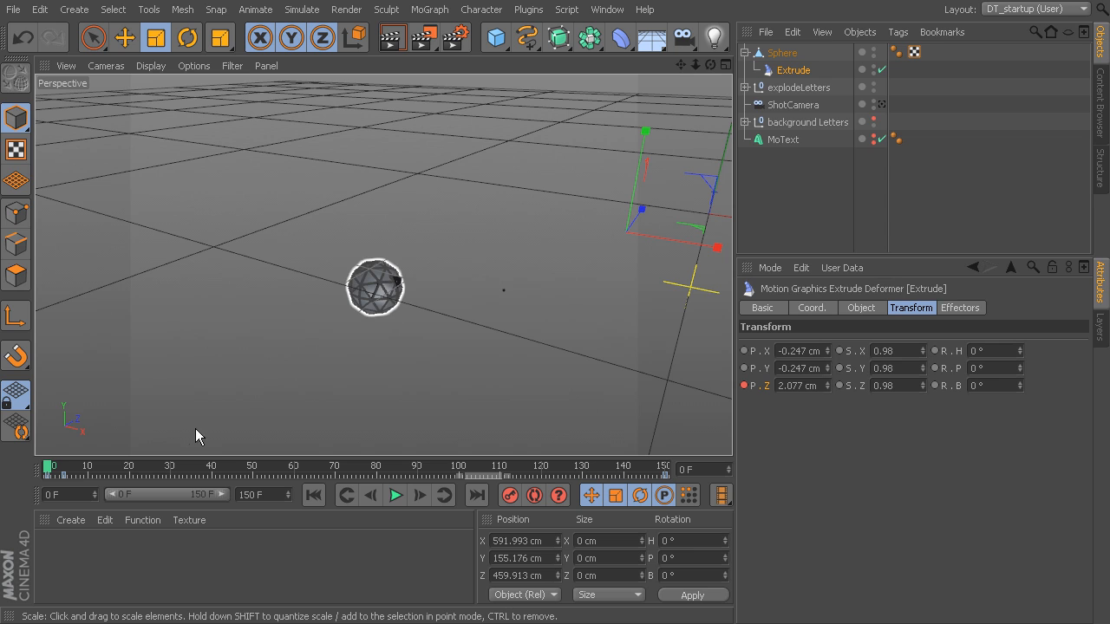
Set the Sphere's Visible in Editor and Visible in Renderer to Off and keyframe both at frame 0.
left_click(784, 53)
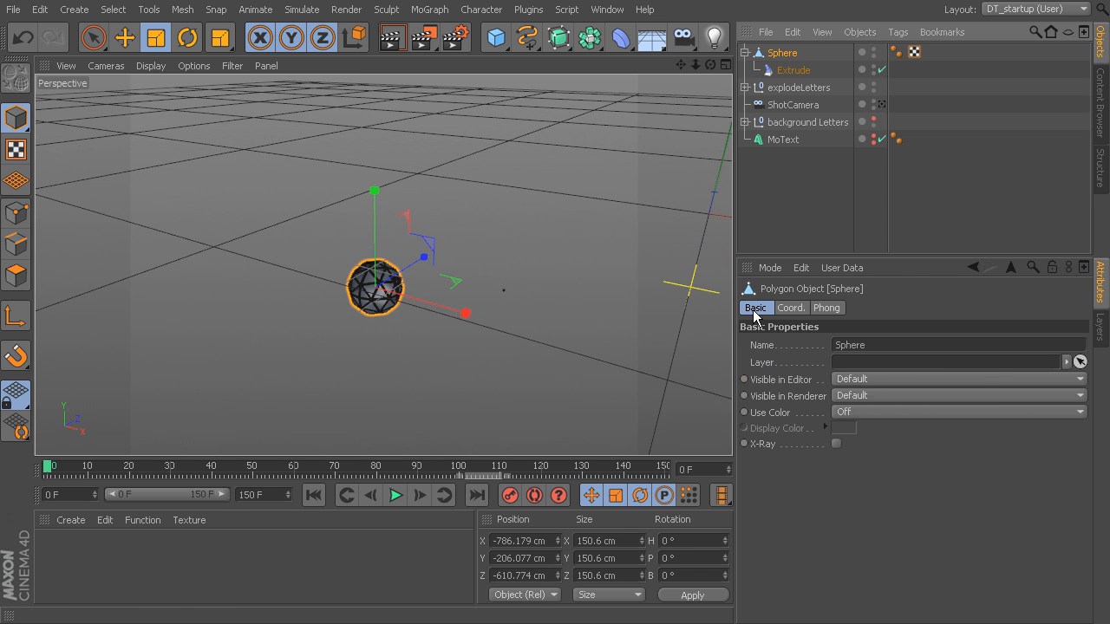
left_click(868, 379)
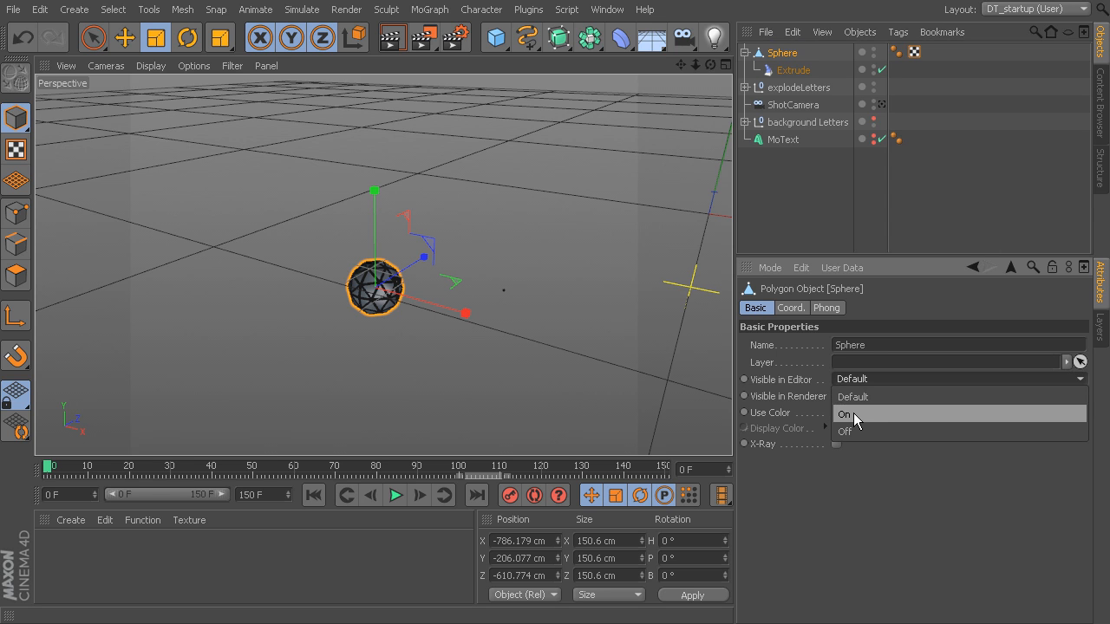
left_click(856, 434)
left_click(862, 399)
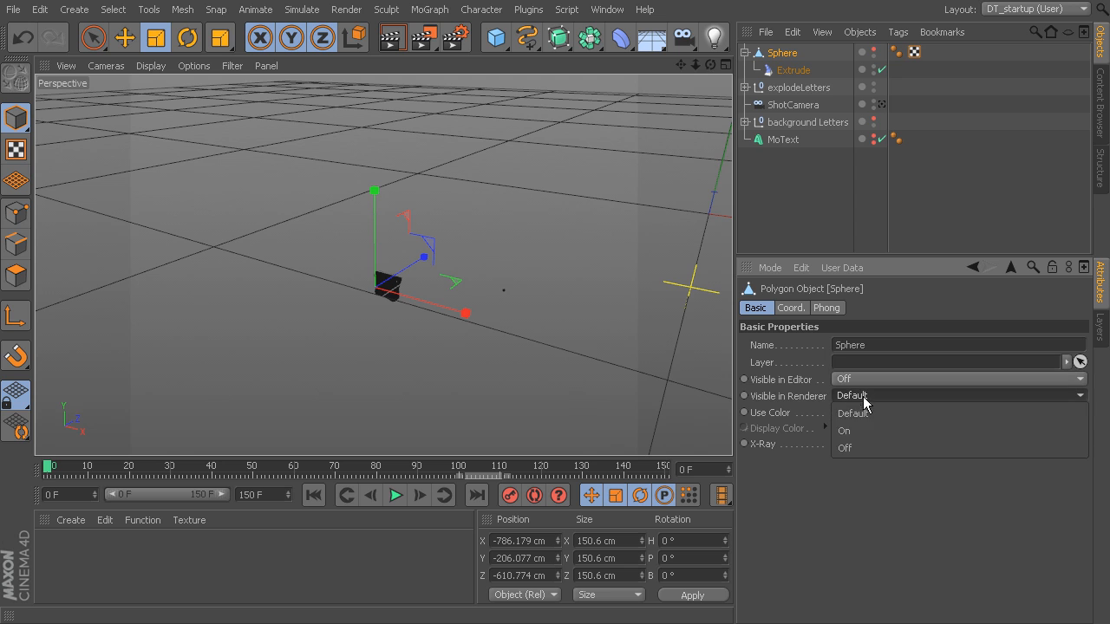
left_click(861, 448)
left_click(744, 379, "ctrl")
left_click(744, 395, "ctrl")
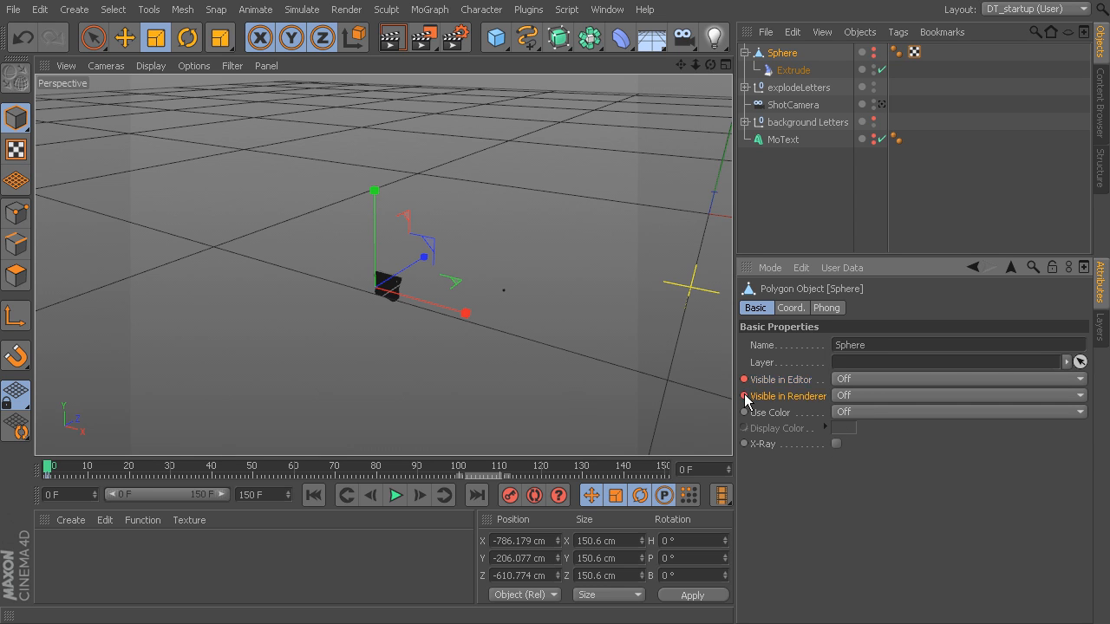
At frame 2, set the Sphere's Visible in Editor and Visible in Renderer to On and keyframe both.
left_click(52, 473)
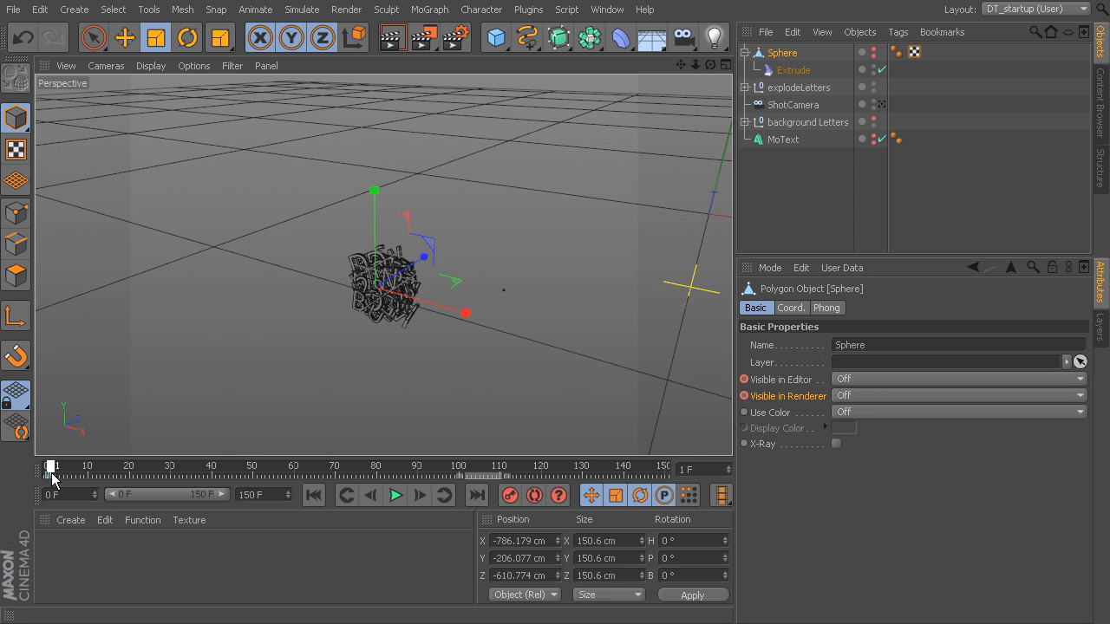
left_click_drag(53, 478, 56, 480)
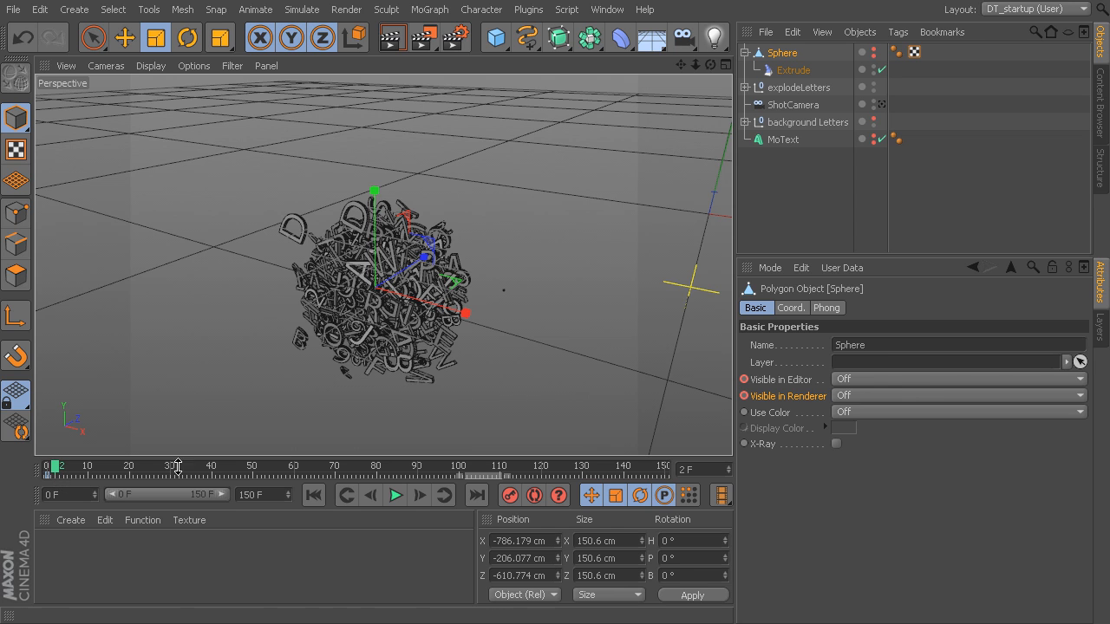
left_click(885, 383)
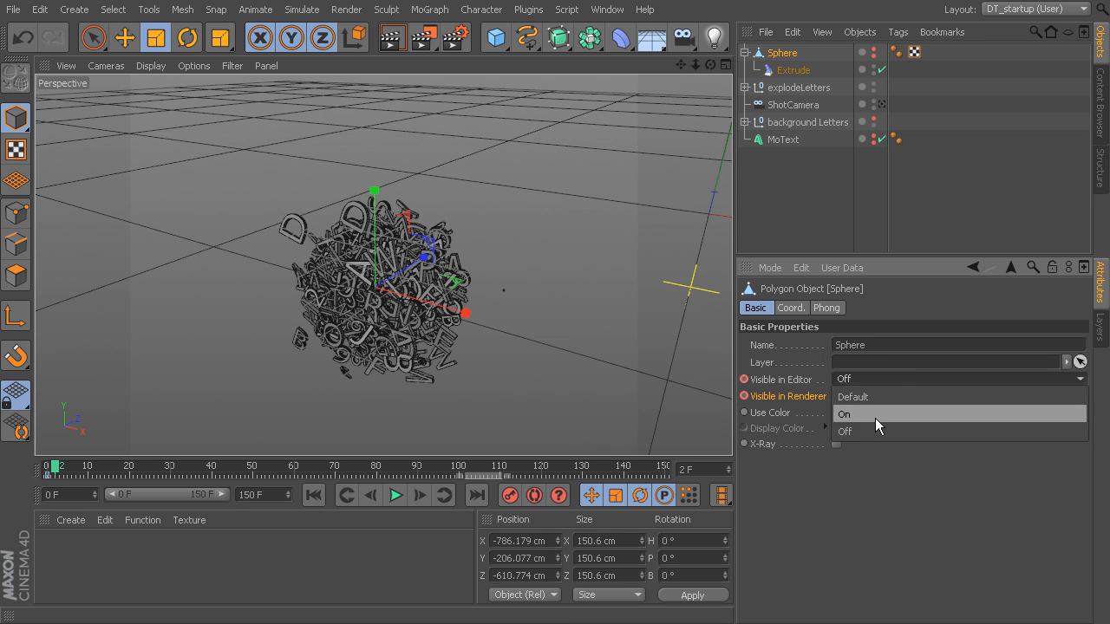
left_click(875, 414)
left_click(870, 397)
left_click(864, 421)
left_click(743, 379)
Play the animation from frame 0 to check when the spiky sphere appears within the explosion.
left_click_drag(92, 477, 41, 475)
left_click(394, 496)
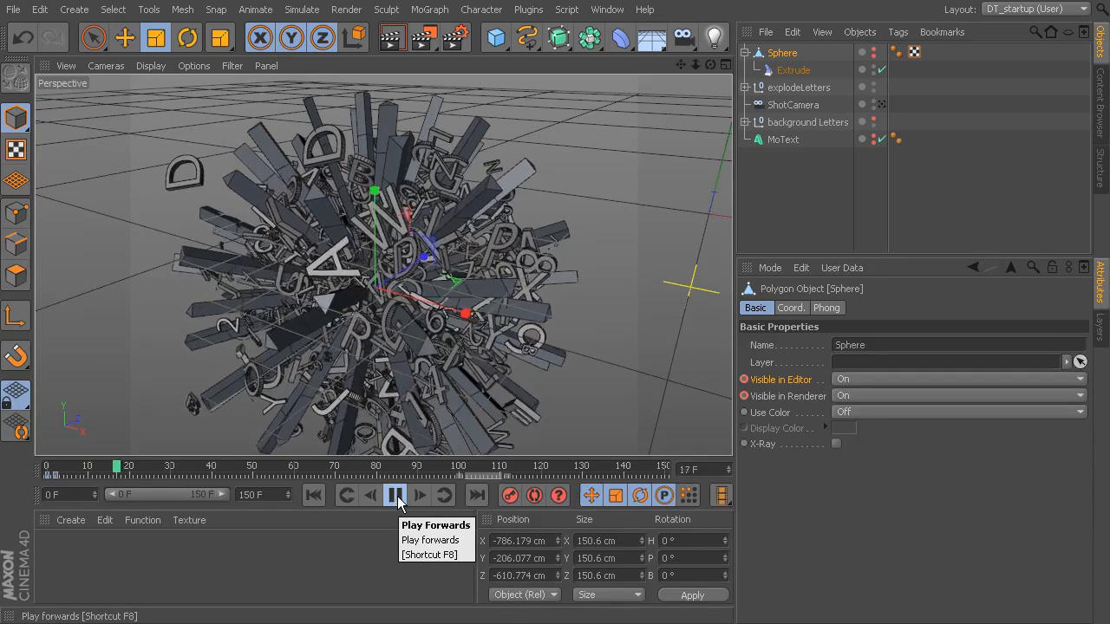
left_click(394, 496)
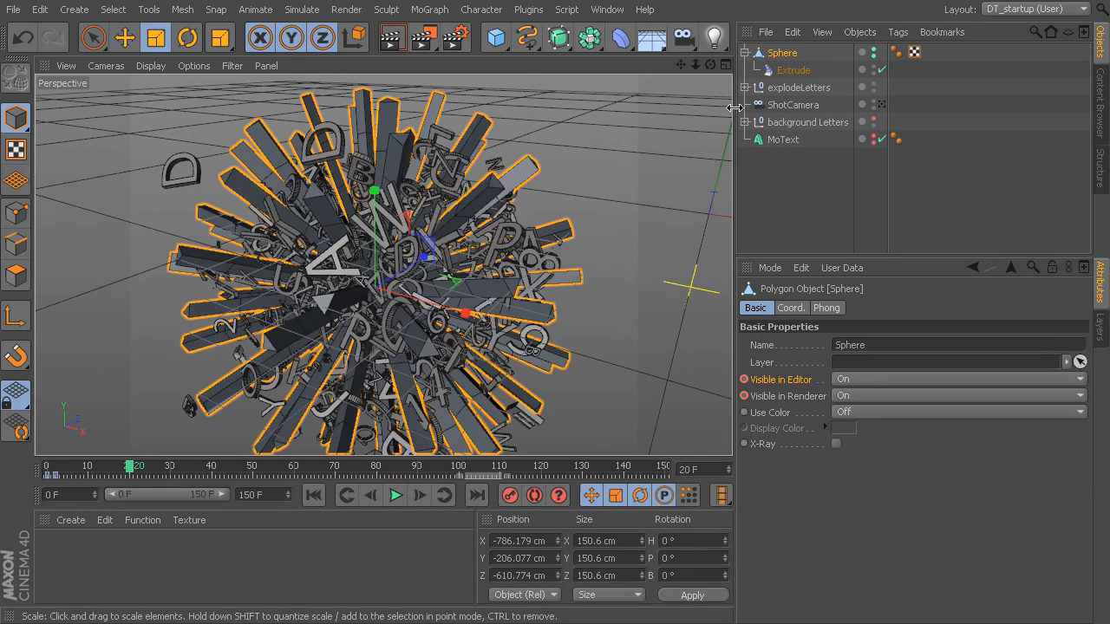
Add a Random effector and assign it to the Sphere's Extrude deformer.
left_click(429, 9)
mouse_move(445, 35)
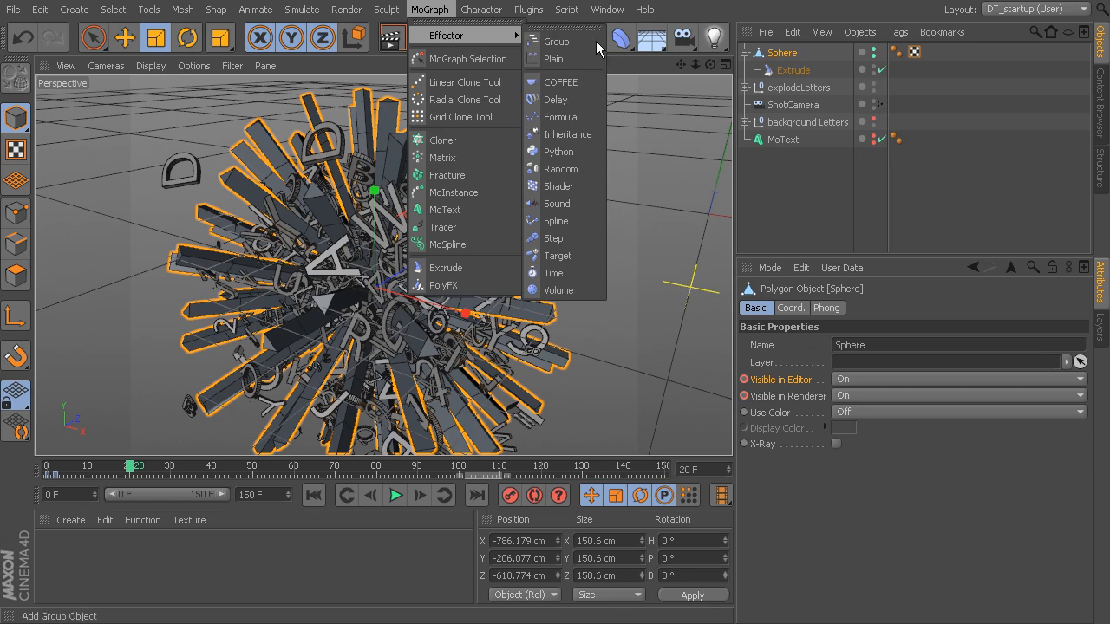
left_click(563, 168)
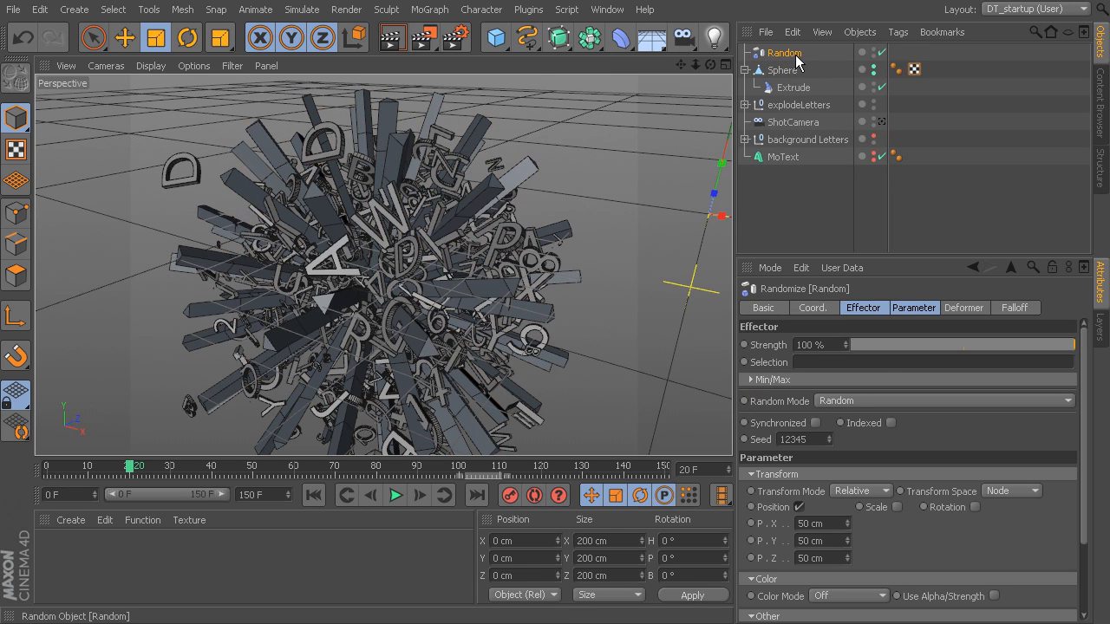
left_click(796, 89)
left_click(960, 307)
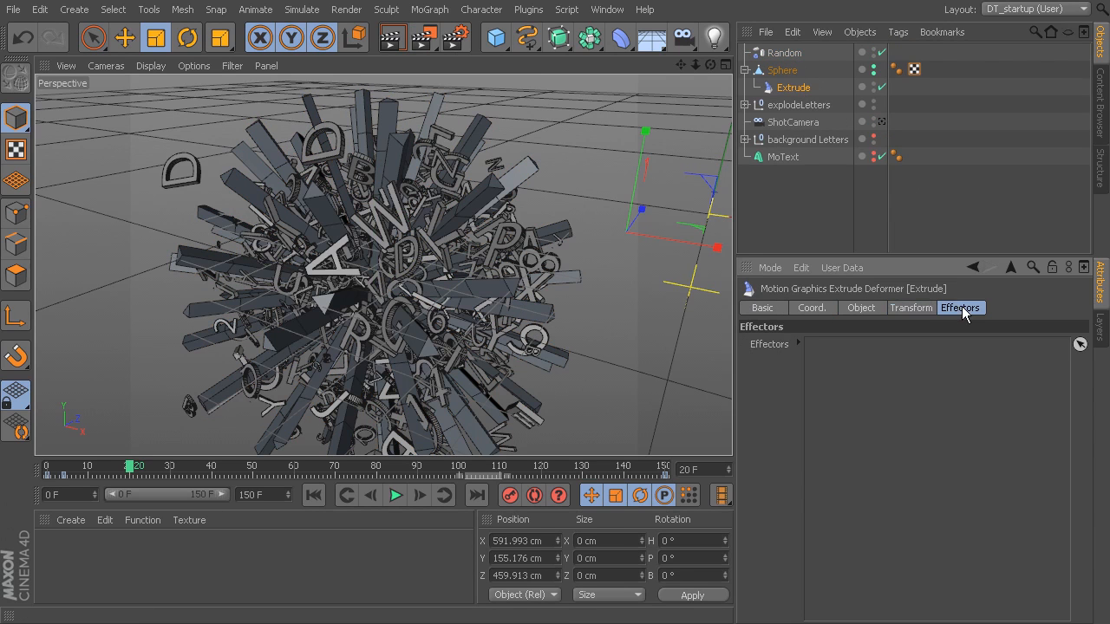
left_click_drag(770, 58, 783, 74)
left_click_drag(850, 372, 860, 372)
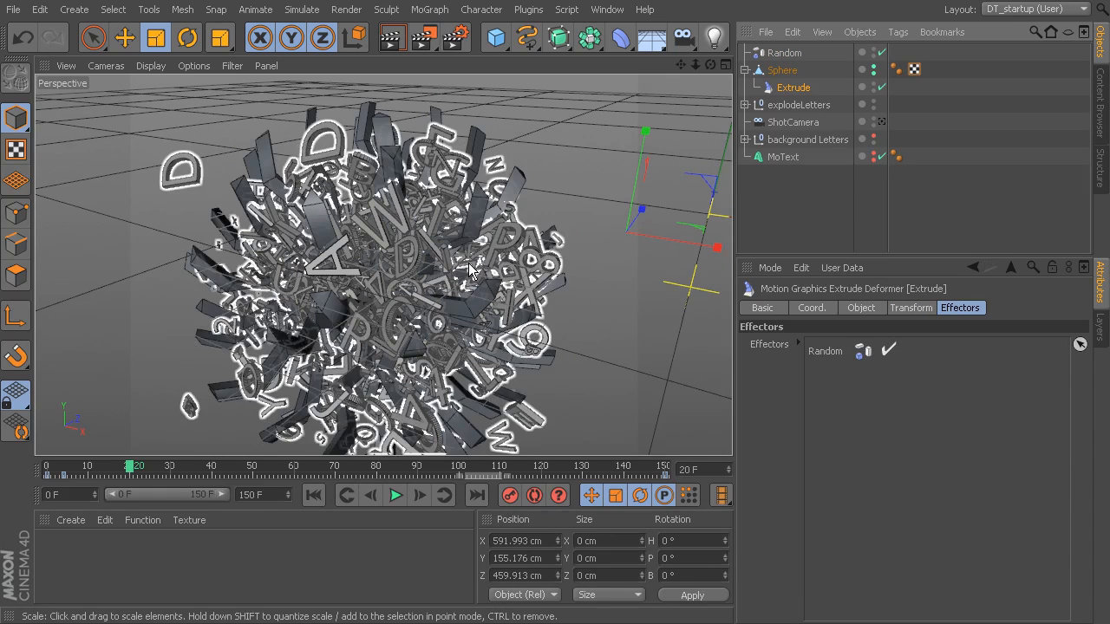
Set the new Random effector's P.X and P.Y position offsets to 0 cm.
left_click(785, 53)
left_click(831, 392)
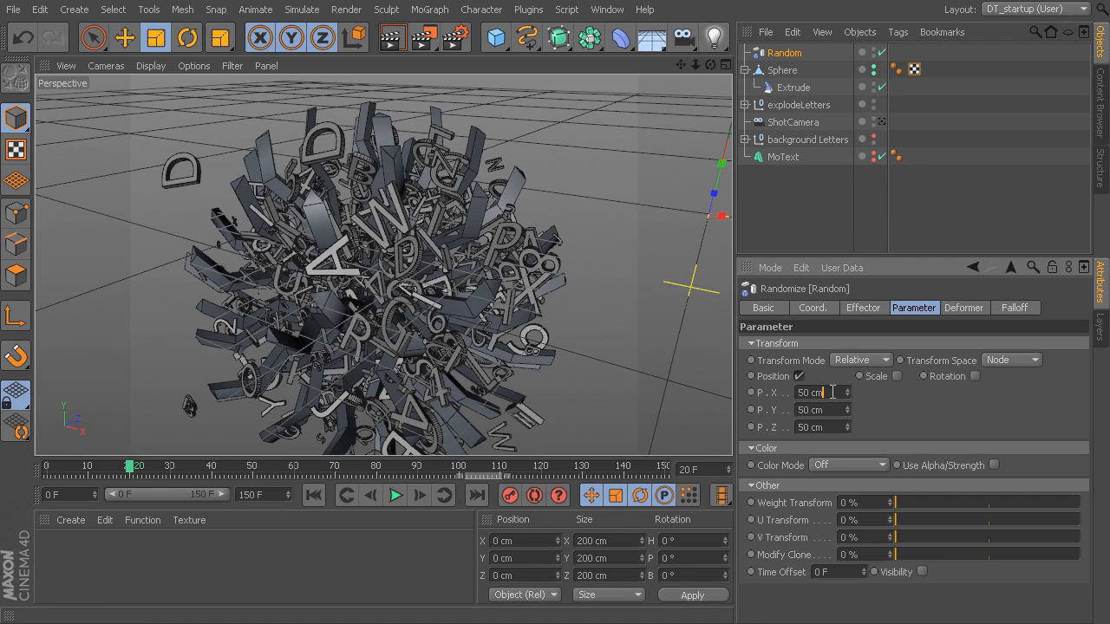
type("0")
key("Return")
right_click(772, 400)
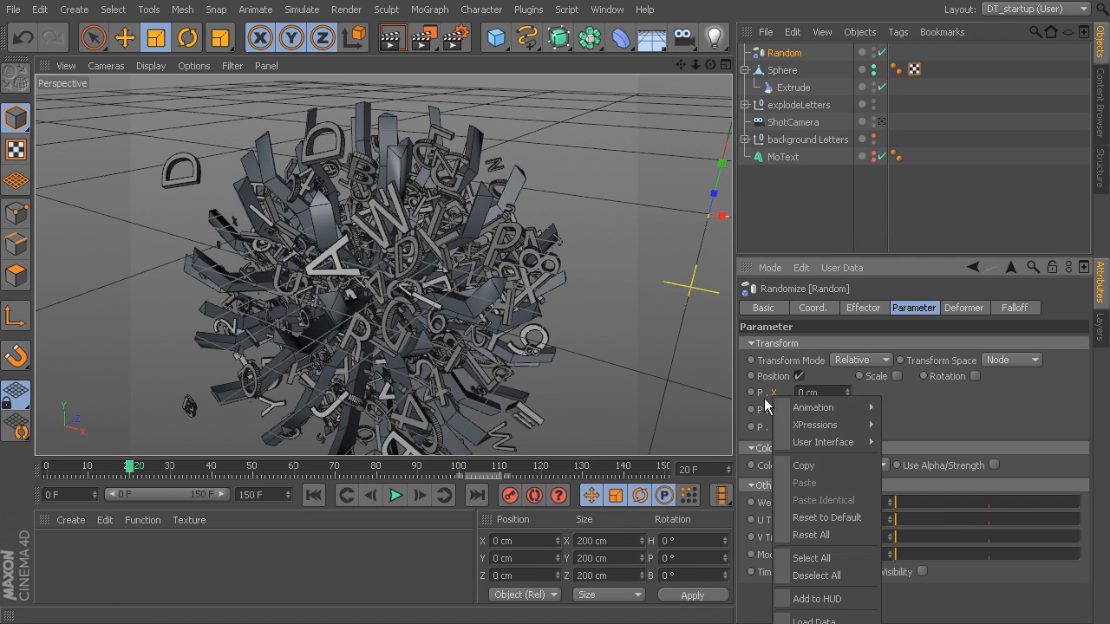
left_click(873, 387)
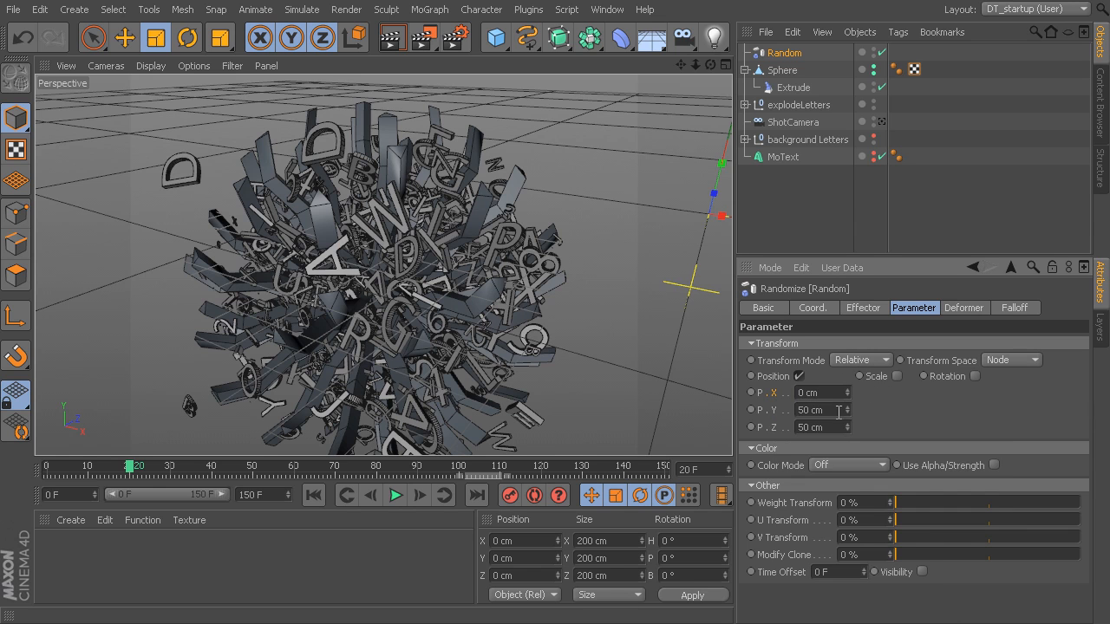
type("0")
key("Return")
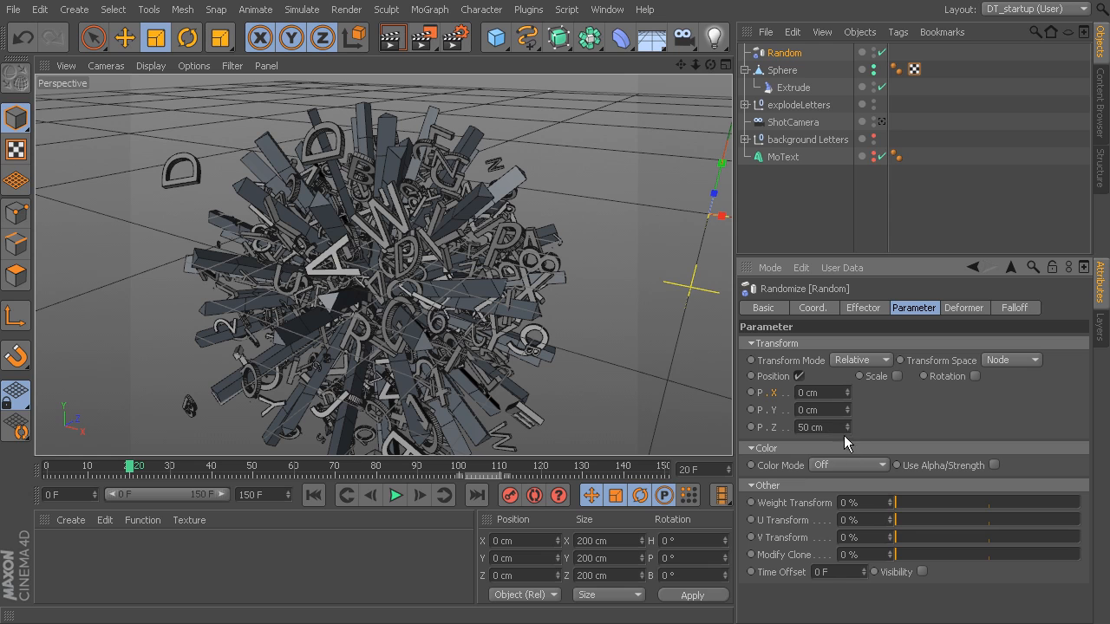
At frame 4, set the Random effector's P.Z to -65 cm and keyframe it.
left_click_drag(847, 425, 873, 539)
mouse_move(127, 478)
left_mouse_down()
mouse_move(18, 495)
mouse_move(63, 470)
left_mouse_up()
mouse_move(850, 427)
left_mouse_down()
mouse_move(840, 457)
mouse_move(849, 383)
mouse_move(841, 440)
mouse_move(850, 412)
left_mouse_up()
left_click(751, 427)
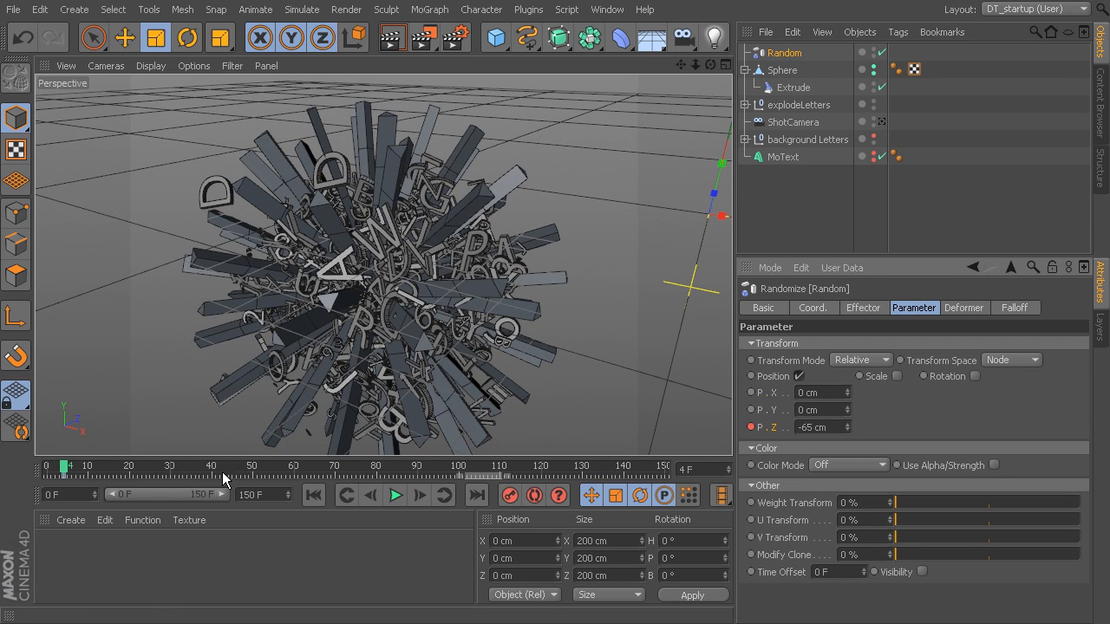
At frame 0, set the Random effector's P.Z to 0 cm, keyframe it, and preview the first frames.
left_click_drag(65, 473, 44, 481)
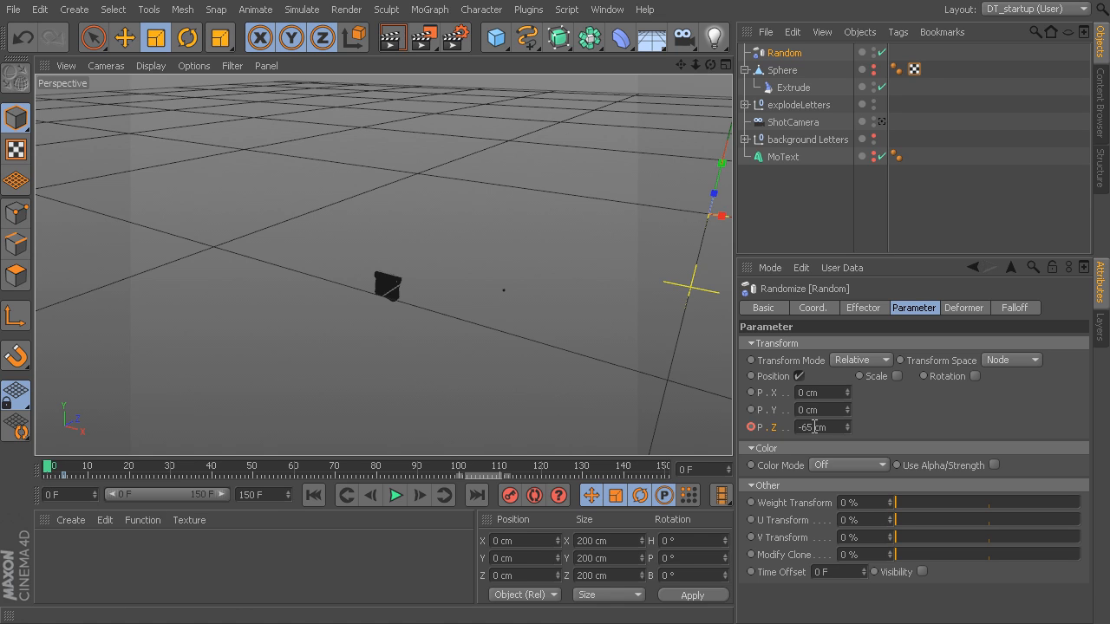
left_click(814, 426)
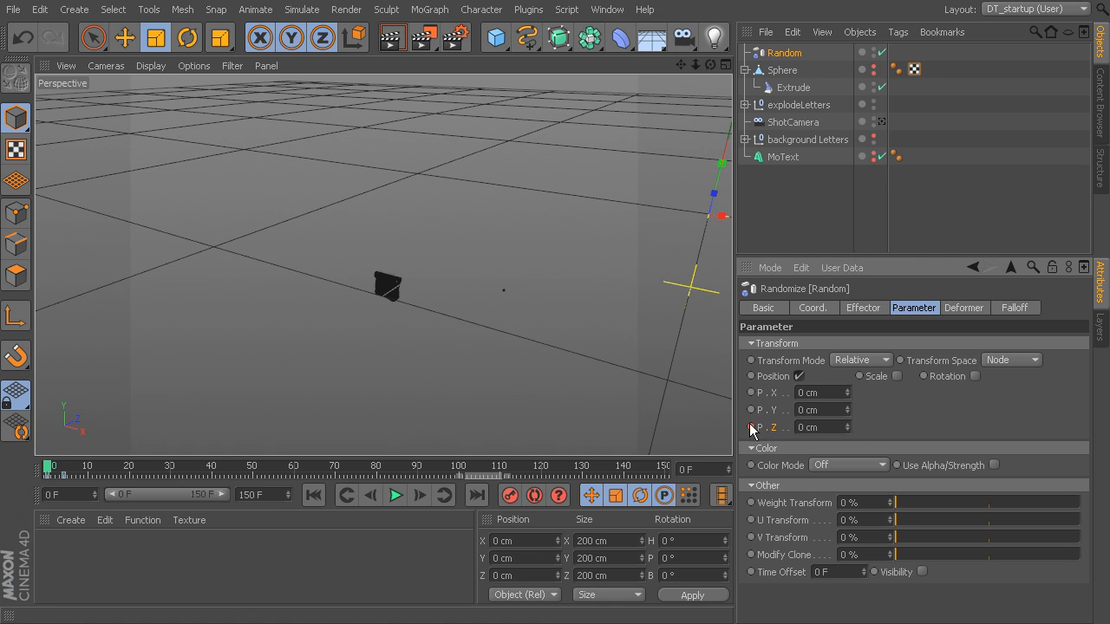
left_click(394, 495)
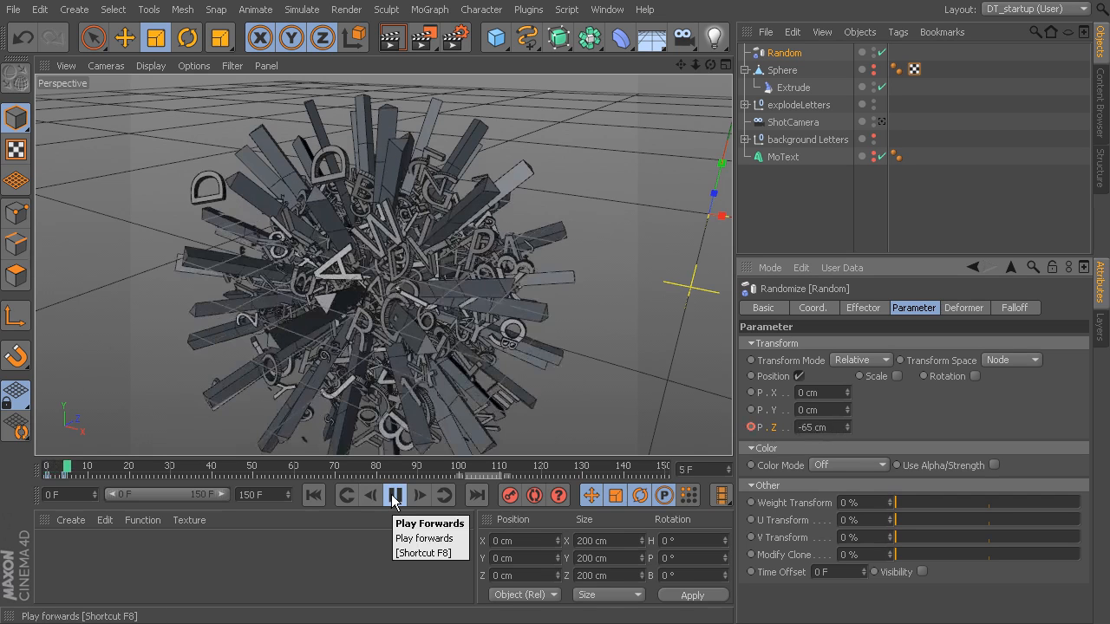
left_click(395, 495)
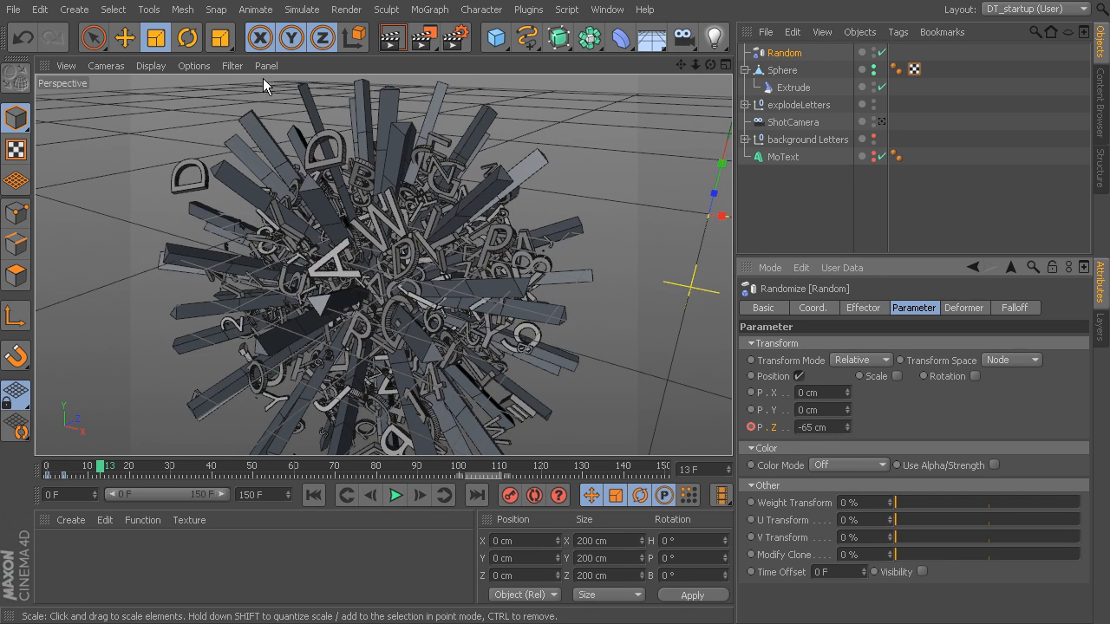
Look through ShotCamera with nothing selected and play the animation from the start.
left_click(107, 66)
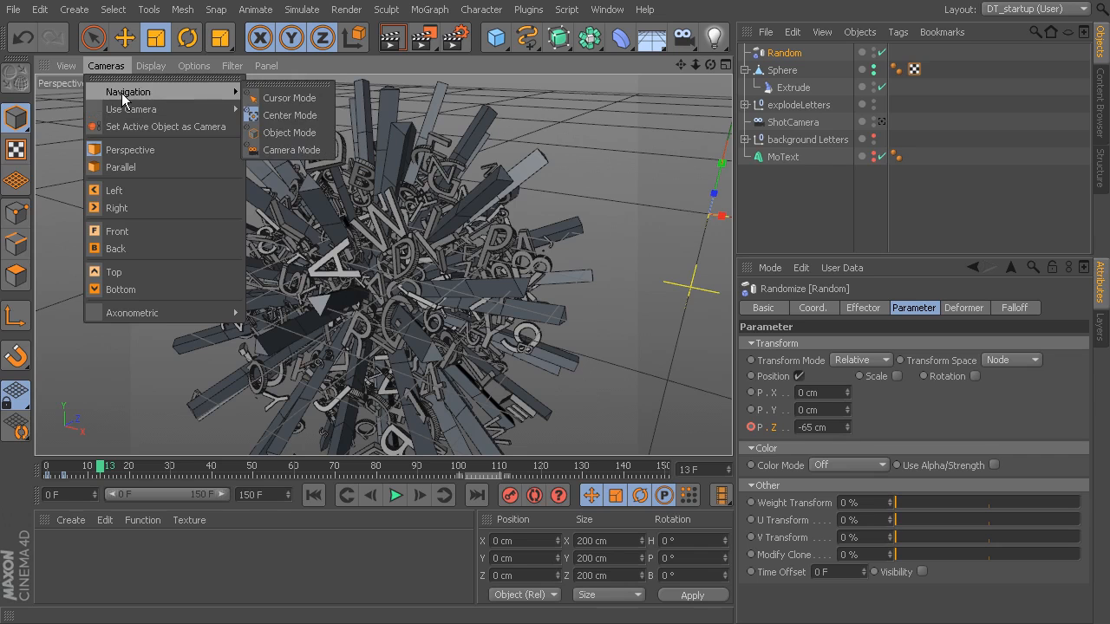
left_click(302, 137)
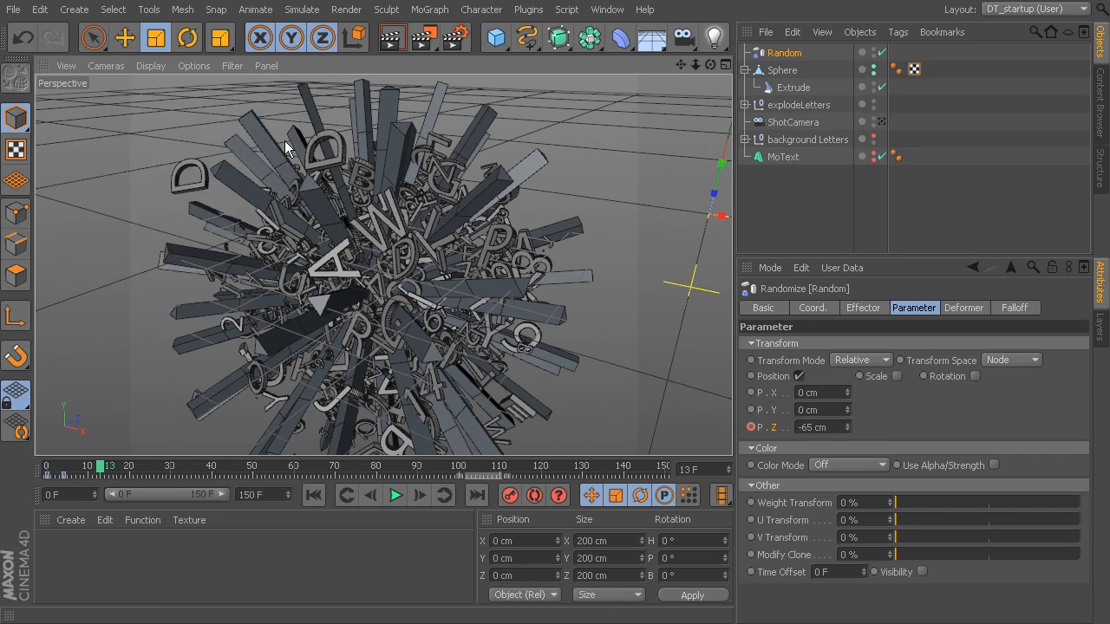
left_click(573, 225)
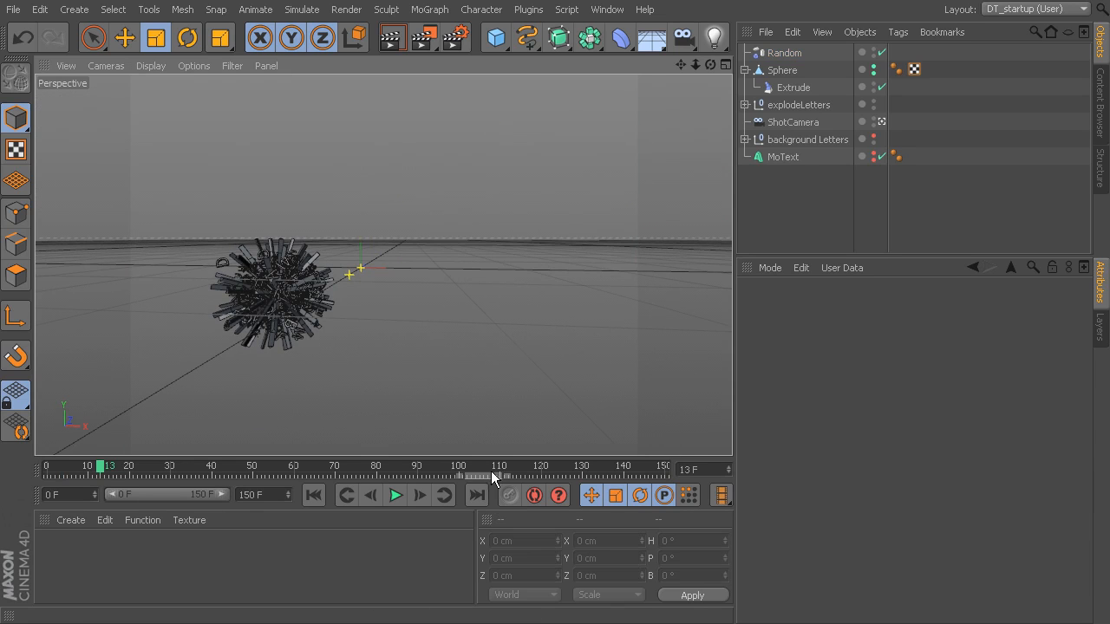
left_click(318, 496)
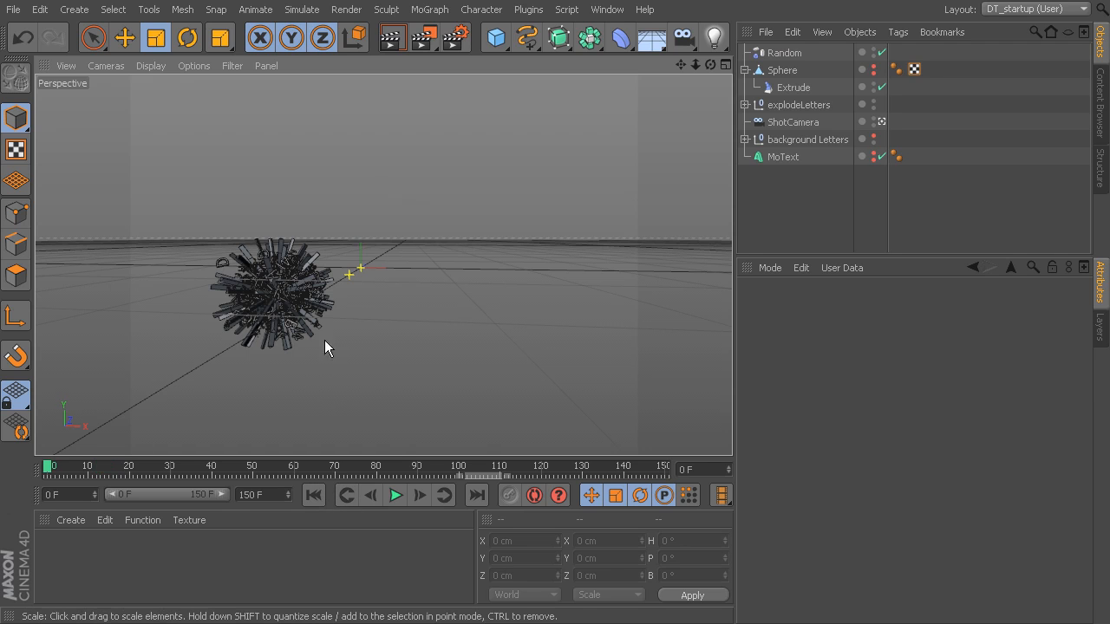
left_click(397, 496)
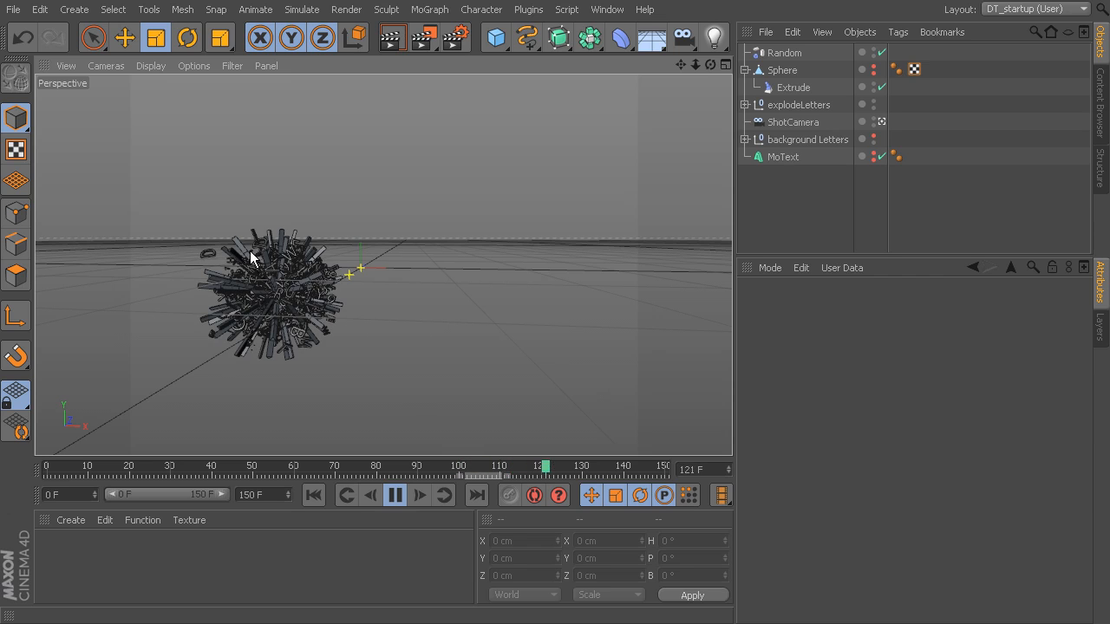
Examine the Extrude deformer's object properties, stop playback, and scrub from frame 0 to frame 52.
left_click(784, 73)
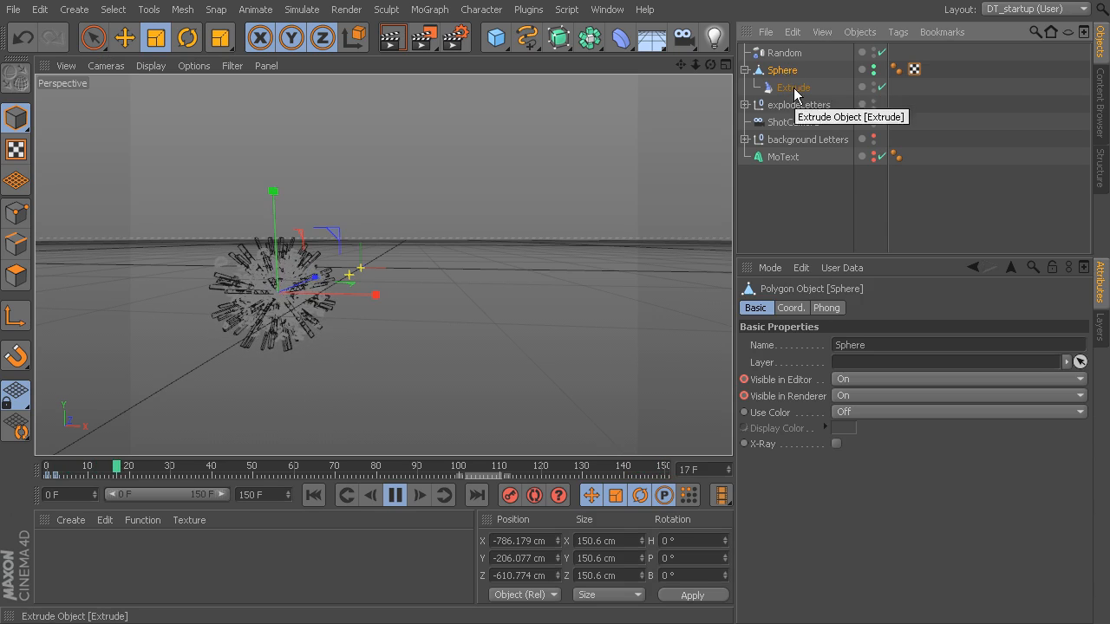
left_click(793, 87)
left_click(836, 310)
left_click(841, 308)
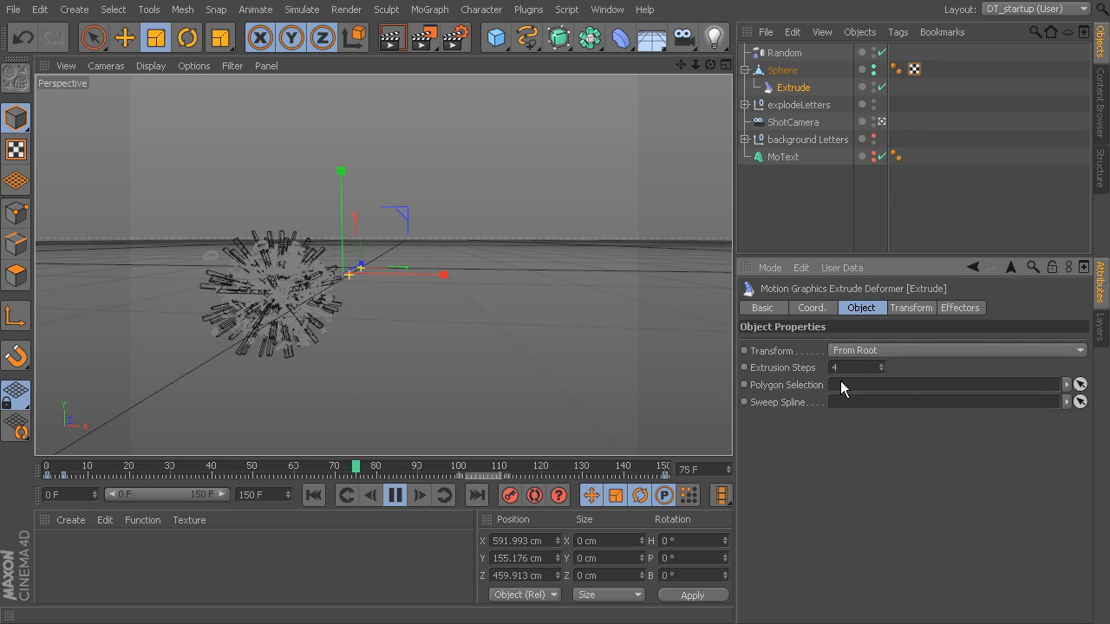
left_click(396, 495)
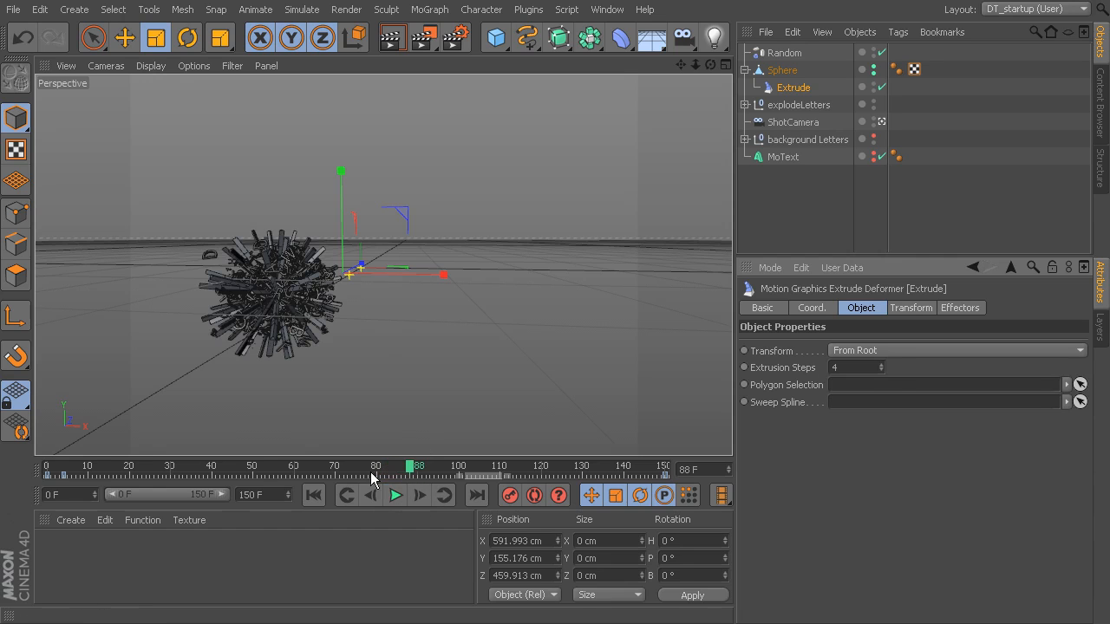
left_click_drag(258, 466, 23, 480)
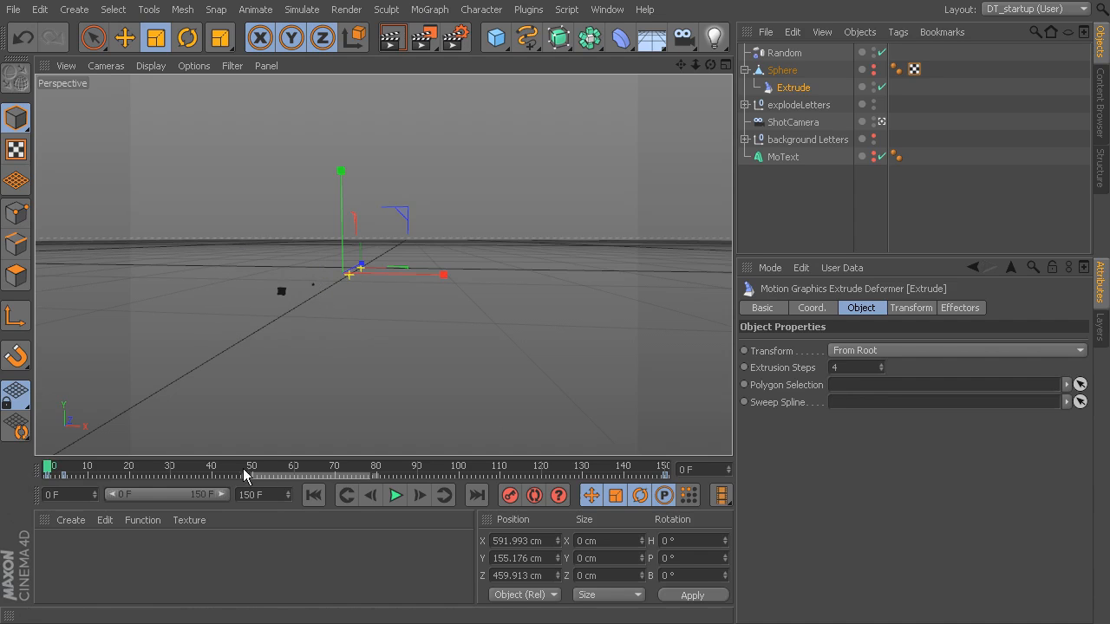
left_click_drag(243, 472, 260, 473)
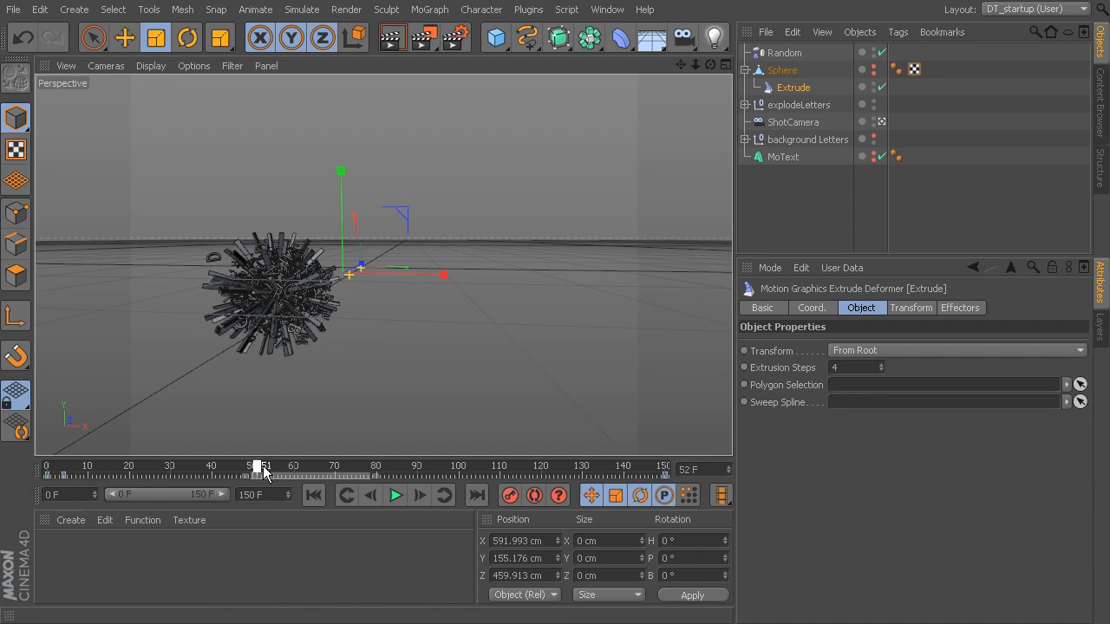
Move the Sphere and its Random effector into the explodeLetters group and collapse the group.
left_click(746, 70)
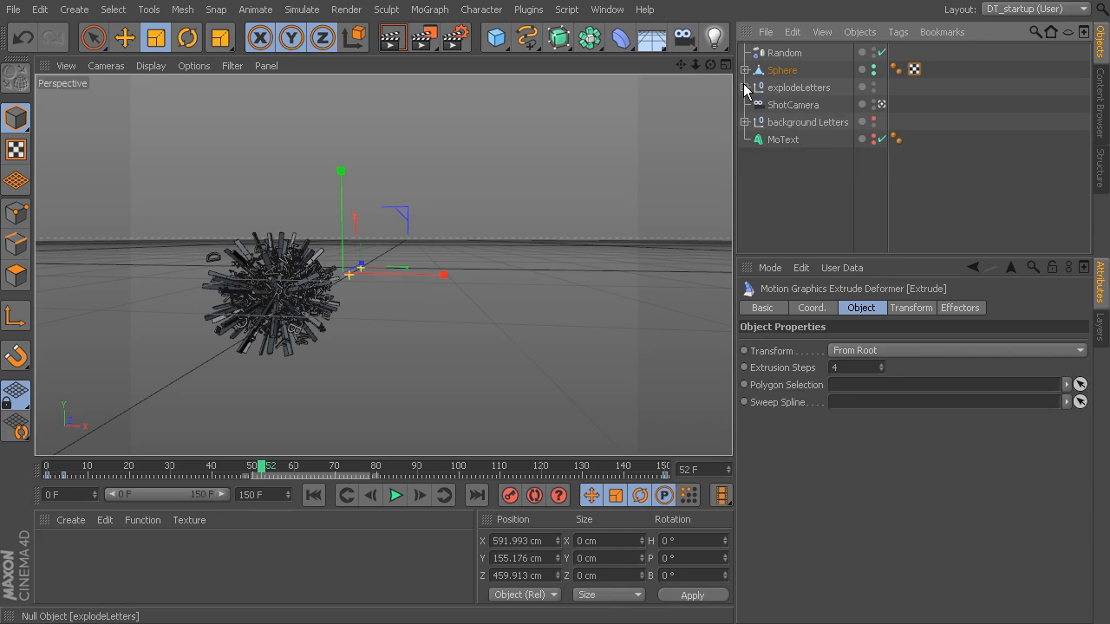
left_click(789, 89)
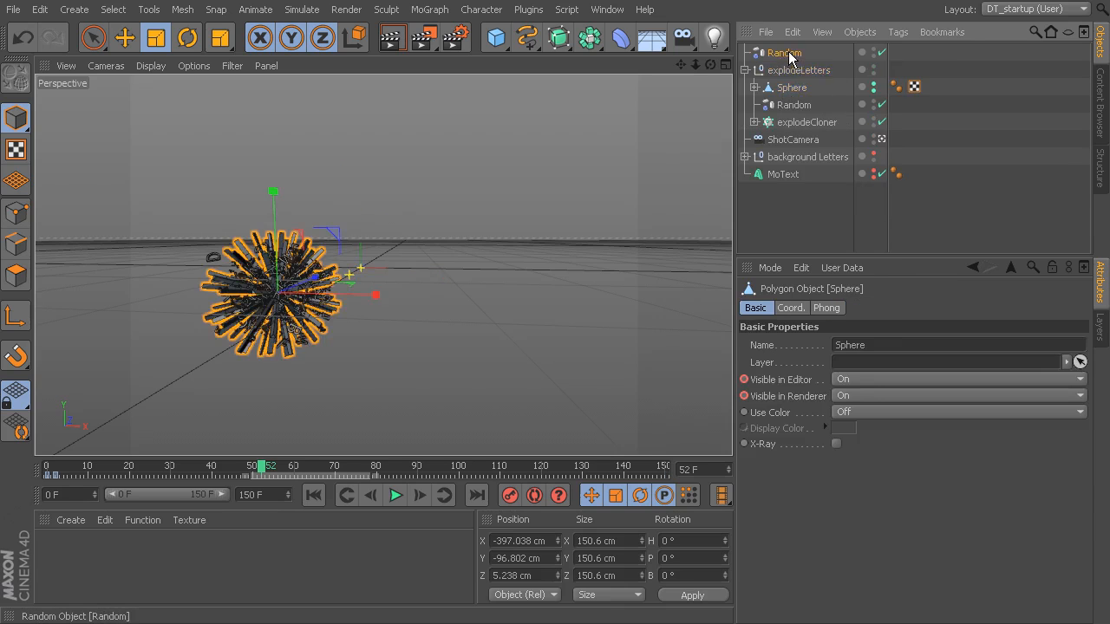
left_click(815, 73)
left_click(745, 53)
left_click(798, 52)
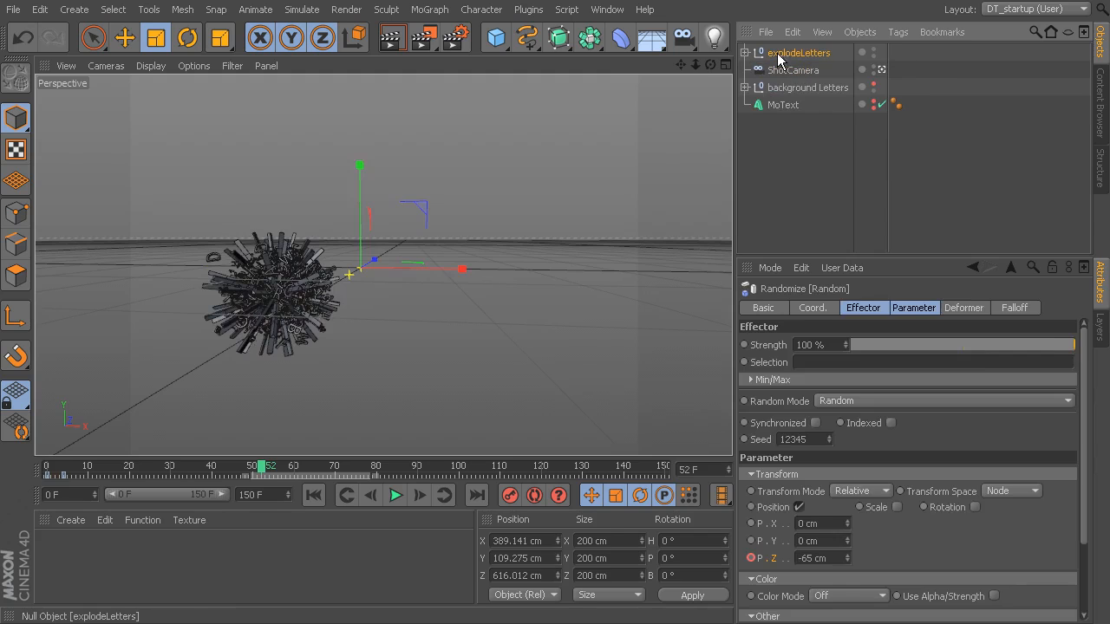
At frame 16, clear the selection and turn the background Letters group's visibility back on.
left_click_drag(181, 474, 116, 470)
left_click(422, 343)
left_click(874, 85)
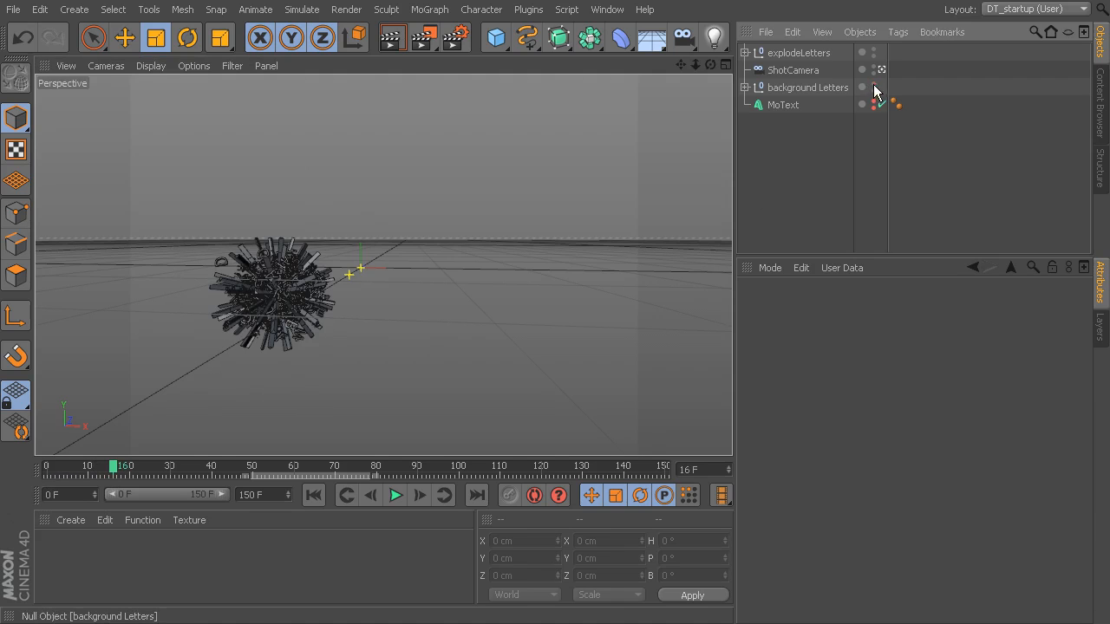